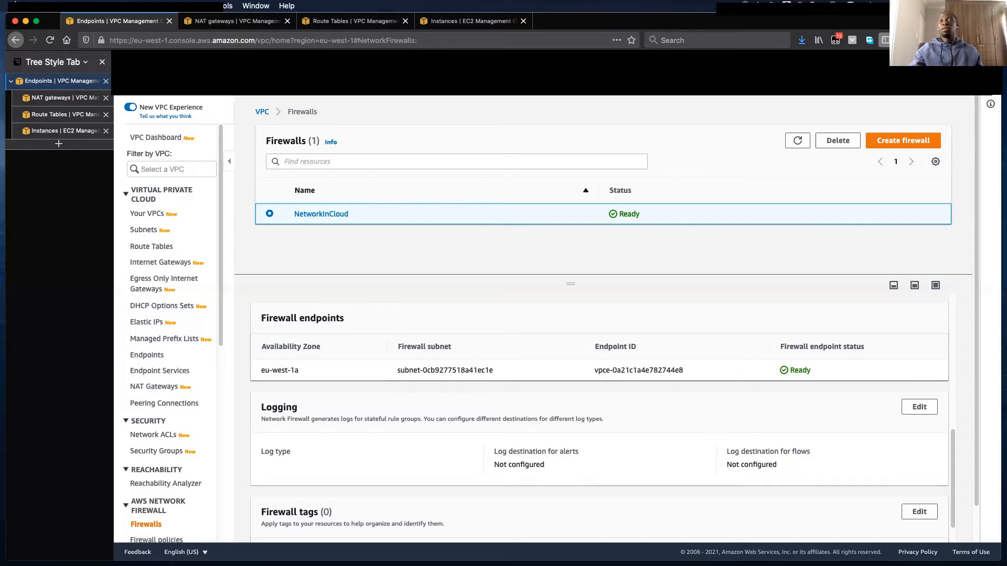
Outline the AZ A column and the upper route tables on the architecture diagram with a freehand red line, and return to the firewall page
{"action": "left_click_drag", "start_coordinate": [0, 84], "coordinate": [494, 99]}
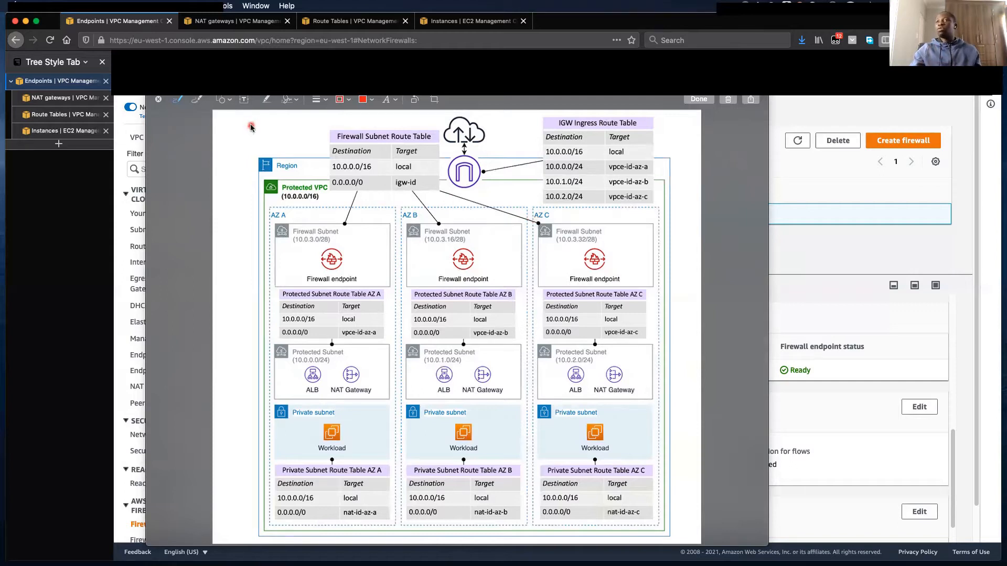
{"action": "mouse_move", "coordinate": [243, 123]}
{"action": "left_mouse_down"}
{"action": "mouse_move", "coordinate": [554, 113]}
{"action": "mouse_move", "coordinate": [652, 126]}
{"action": "mouse_move", "coordinate": [624, 232]}
{"action": "mouse_move", "coordinate": [416, 221]}
{"action": "mouse_move", "coordinate": [398, 252]}
{"action": "mouse_move", "coordinate": [385, 407]}
{"action": "mouse_move", "coordinate": [394, 531]}
{"action": "mouse_move", "coordinate": [246, 521]}
{"action": "mouse_move", "coordinate": [250, 113]}
{"action": "mouse_move", "coordinate": [248, 127]}
{"action": "left_mouse_up"}
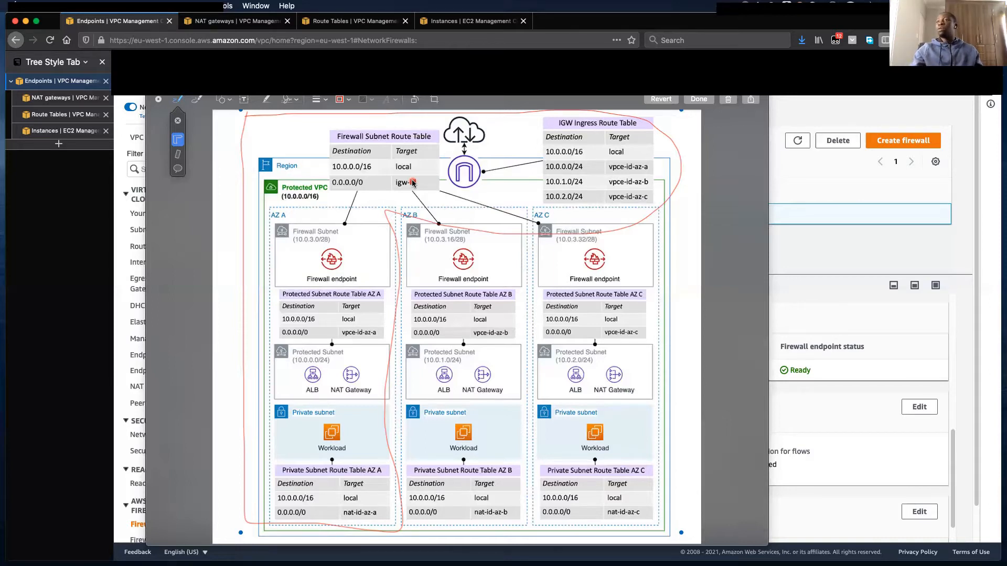
{"action": "left_click", "coordinate": [516, 102]}
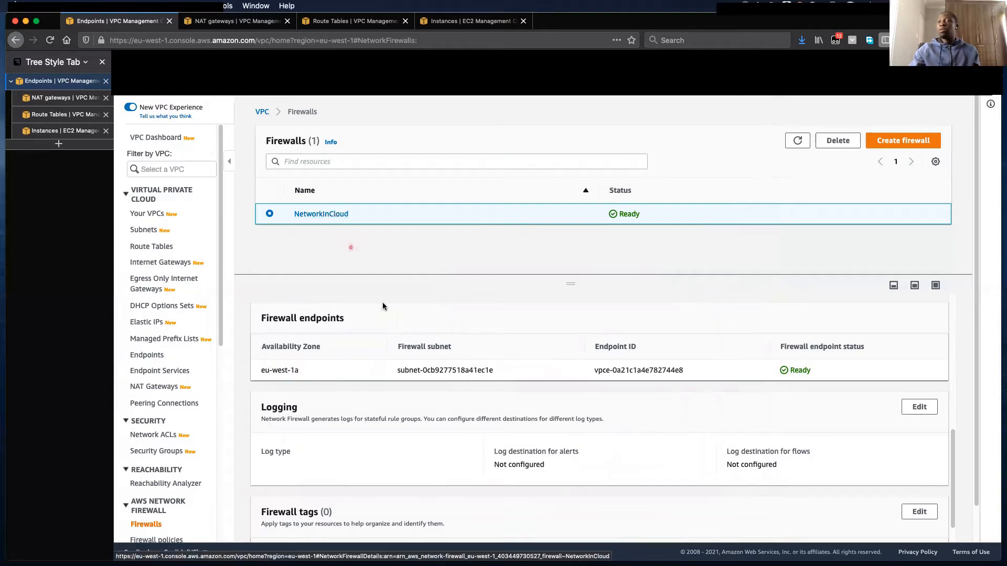
Examine the NetworkInCloud firewall's details, highlighting its endpoint's availability zone and endpoint ID
{"action": "scroll", "coordinate": [372, 330], "scroll_direction": "down", "scroll_amount": 5}
{"action": "scroll", "coordinate": [405, 419], "scroll_direction": "up", "scroll_amount": 10}
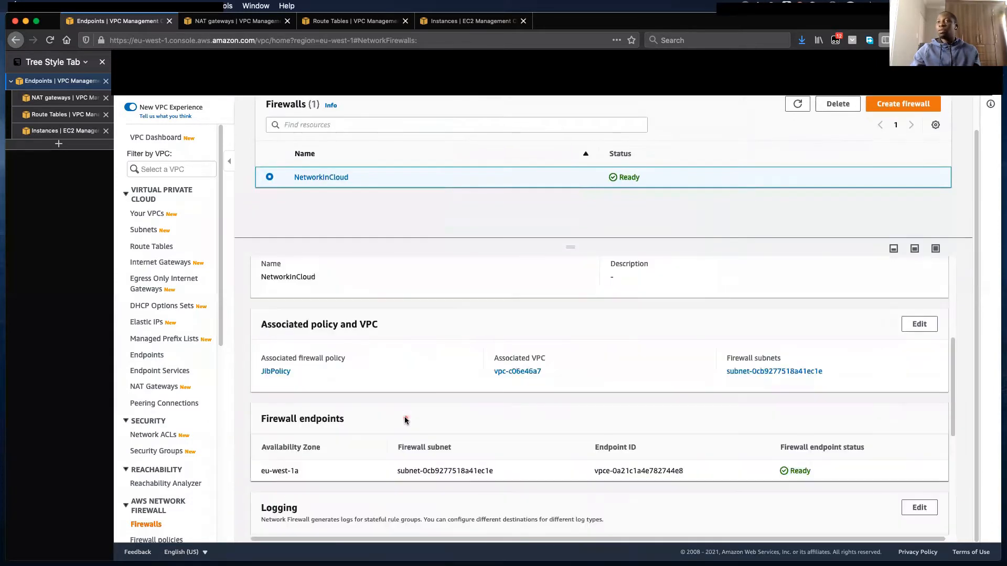
{"action": "scroll", "coordinate": [396, 425], "scroll_direction": "down", "scroll_amount": 2}
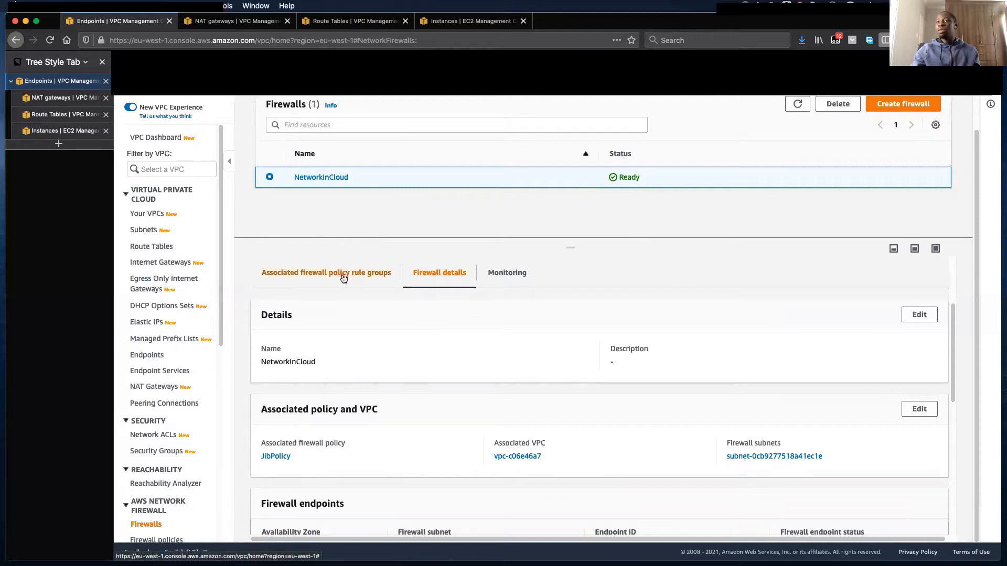
{"action": "scroll", "coordinate": [490, 442], "scroll_direction": "down", "scroll_amount": 4}
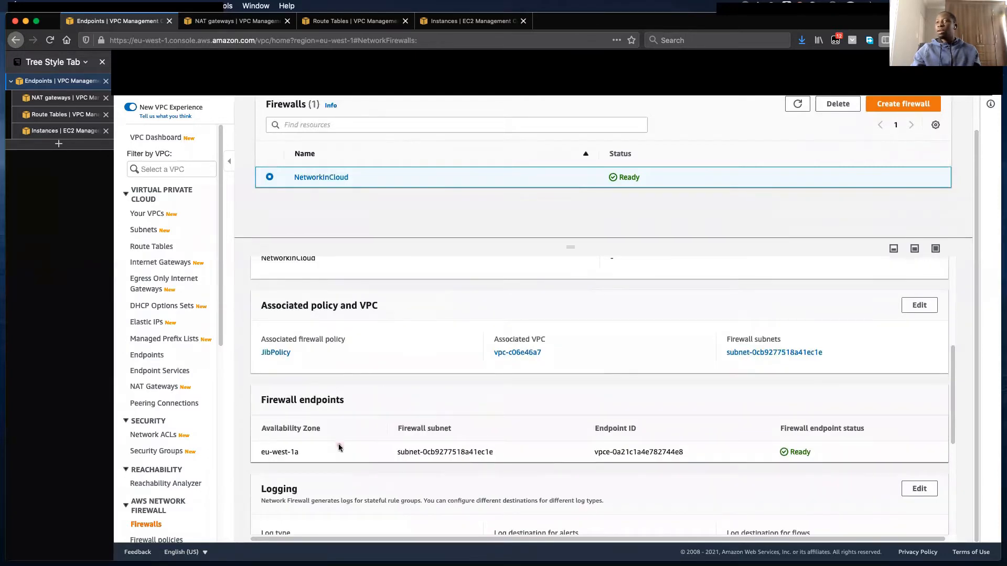
{"action": "left_click_drag", "start_coordinate": [303, 452], "coordinate": [255, 453]}
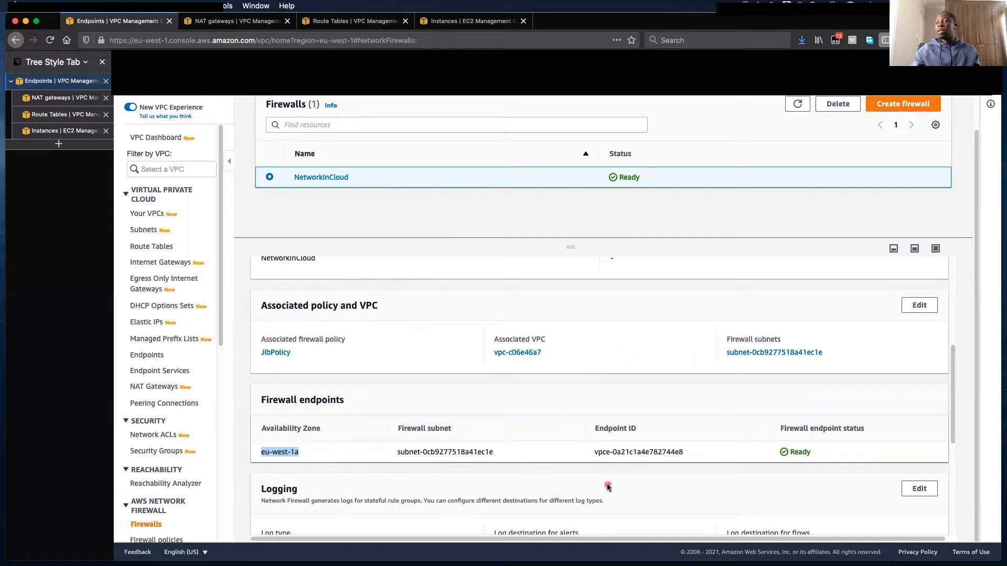
{"action": "left_click_drag", "start_coordinate": [684, 453], "coordinate": [605, 445]}
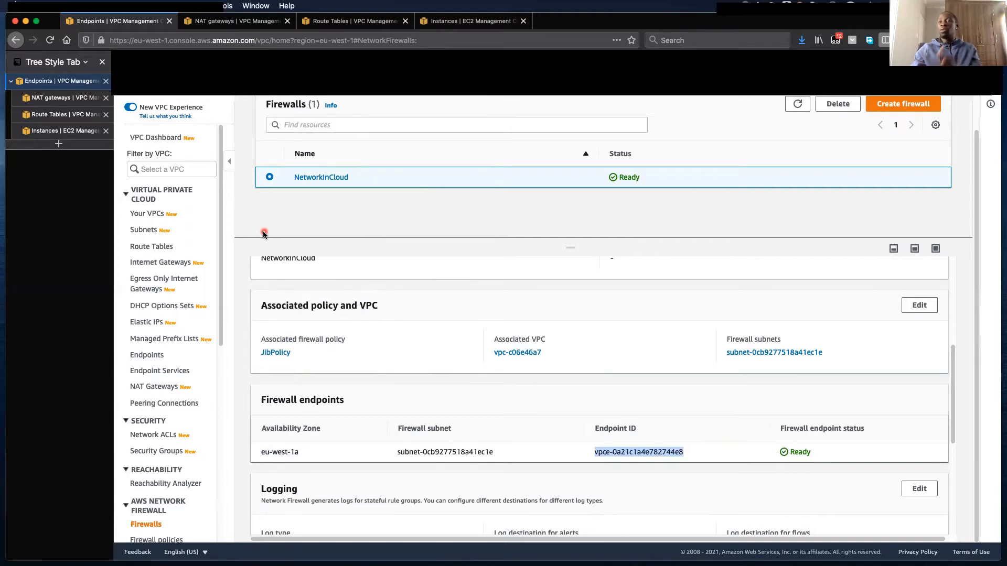
Review the Private EC2 instance's details and the routes of the IGW route table
{"action": "left_click", "coordinate": [72, 135]}
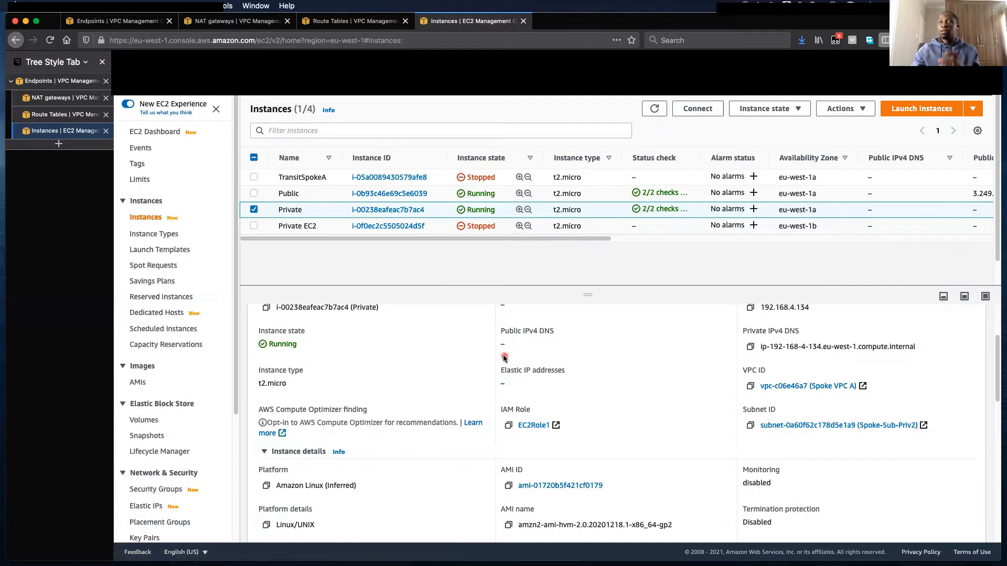
{"action": "left_click", "coordinate": [197, 251]}
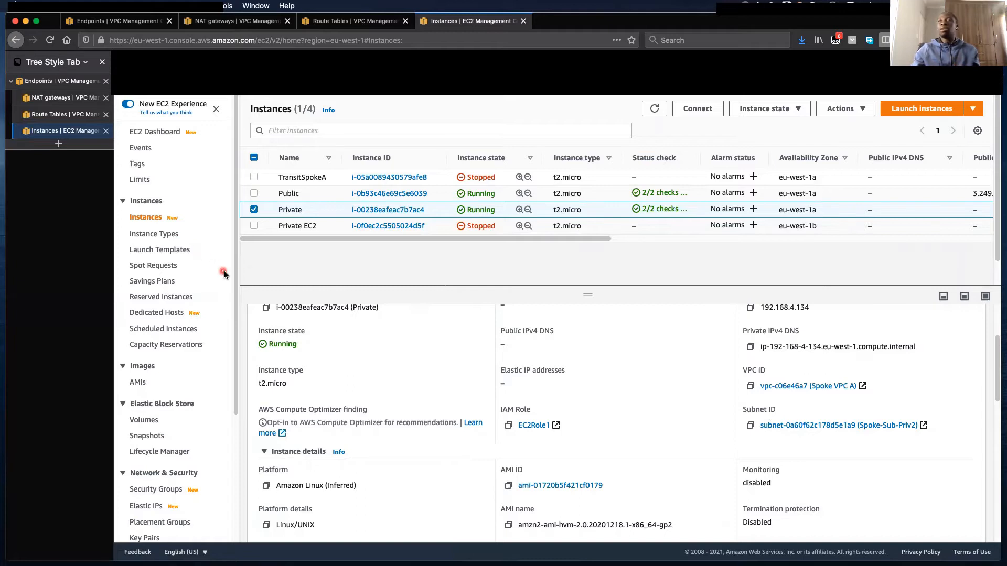
{"action": "left_click", "coordinate": [52, 116]}
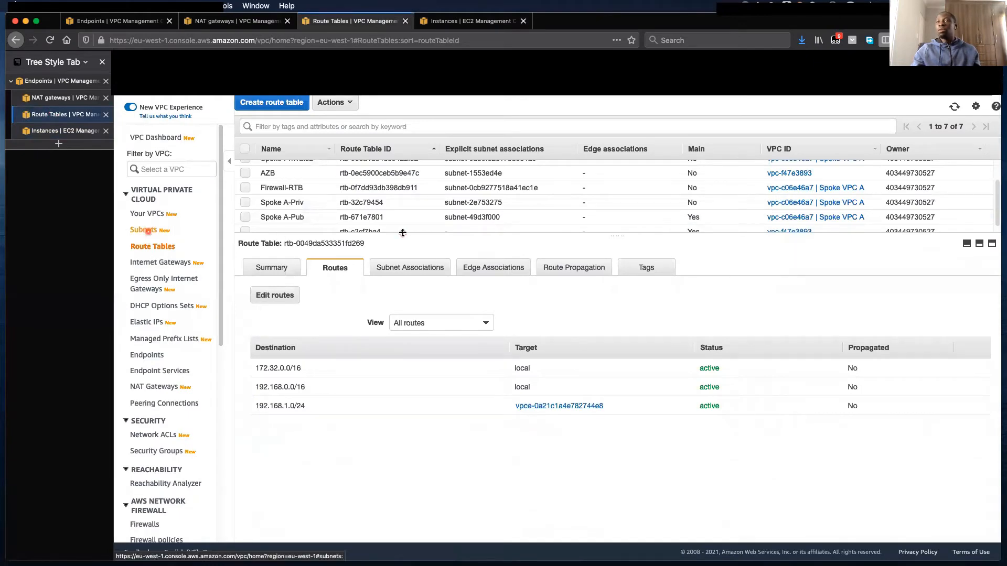
{"action": "scroll", "coordinate": [401, 220], "scroll_direction": "up", "scroll_amount": 2}
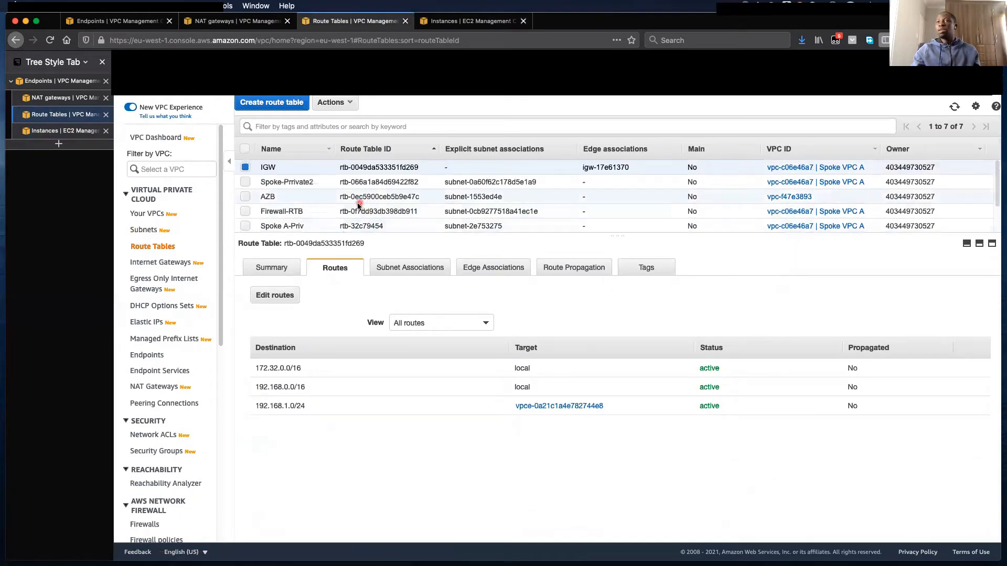
Open the VPC subnets list and view the route table of the Spoke-Sub-Priv2 subnet
{"action": "left_click", "coordinate": [147, 230]}
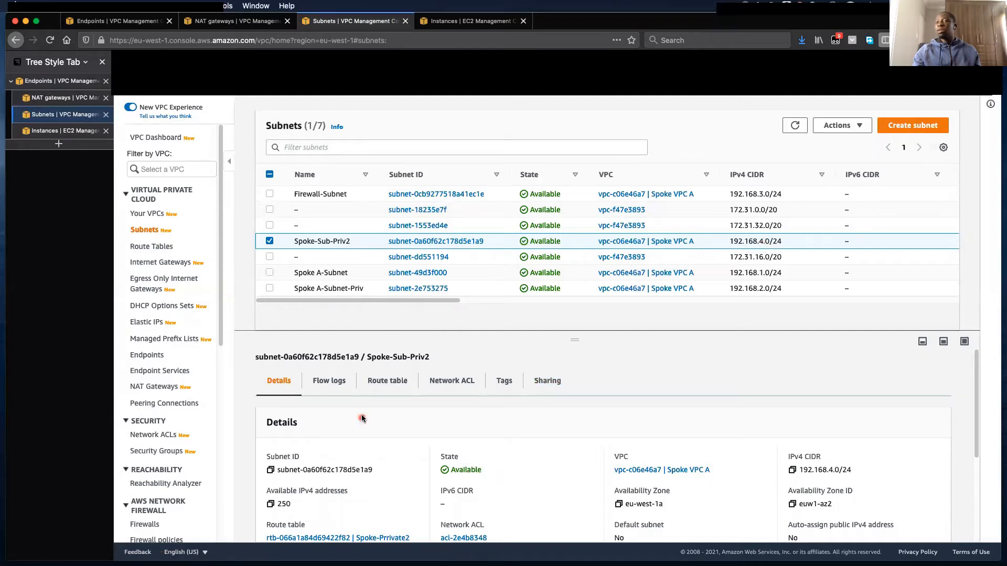
{"action": "left_click", "coordinate": [382, 388]}
{"action": "scroll", "coordinate": [379, 399], "scroll_direction": "down", "scroll_amount": 1}
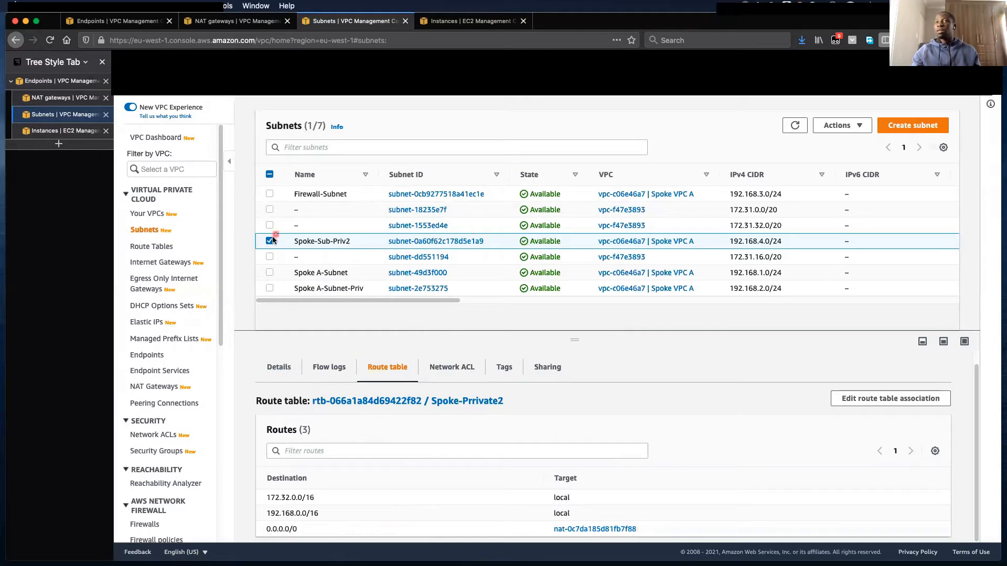
Select only Spoke A-Subnet, highlight its IPv4 CIDR and view the routes in its route table
{"action": "left_click", "coordinate": [270, 273]}
{"action": "left_click", "coordinate": [271, 243]}
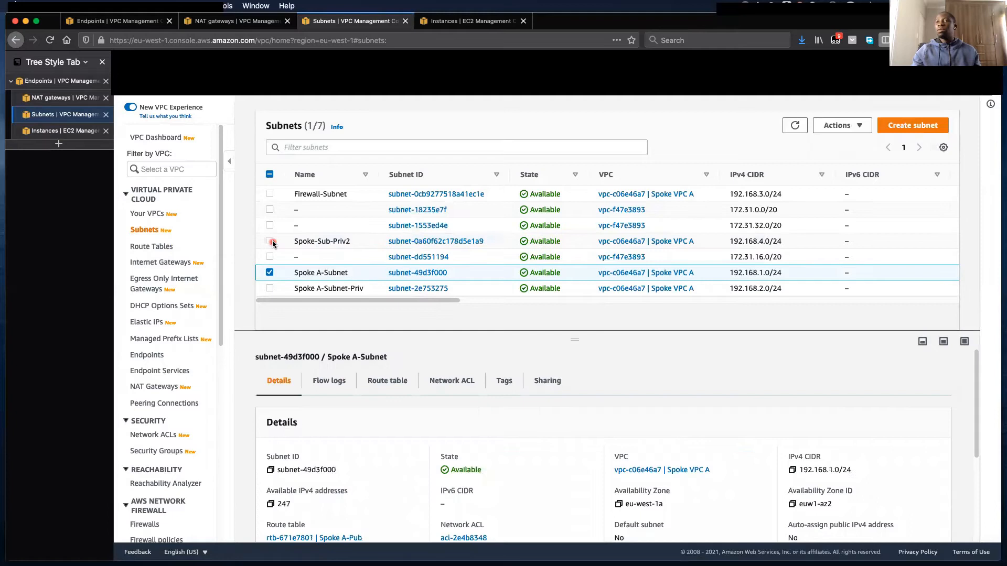
{"action": "left_click", "coordinate": [271, 242]}
{"action": "left_click", "coordinate": [277, 279]}
{"action": "left_click_drag", "start_coordinate": [866, 473], "coordinate": [800, 471]}
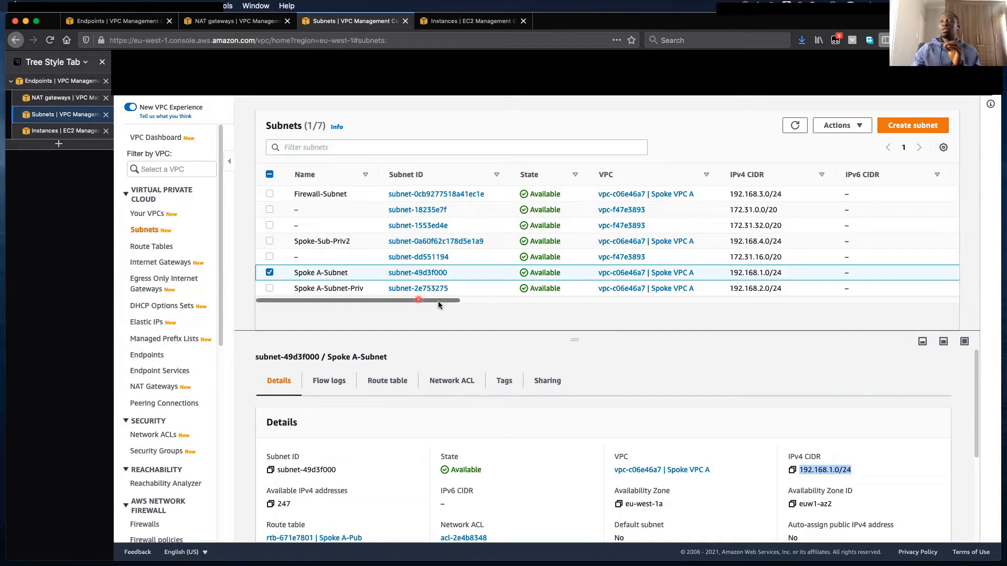
{"action": "left_click", "coordinate": [386, 384]}
{"action": "scroll", "coordinate": [404, 487], "scroll_direction": "down", "scroll_amount": 1}
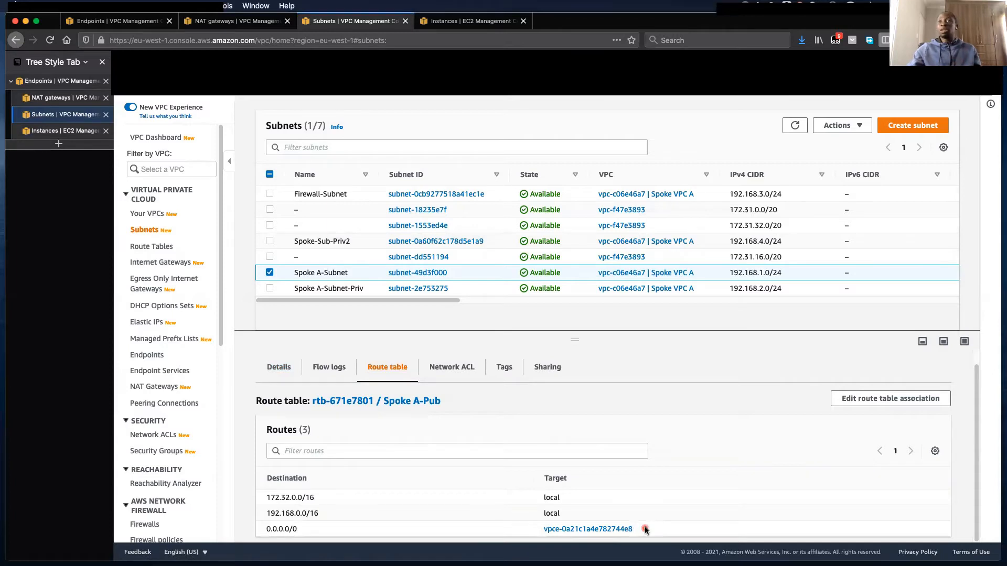
Open the ICMP-Rule stateful rule group from the NetworkInCloud firewall's associated rule groups and check the rule's source
{"action": "left_click", "coordinate": [50, 83]}
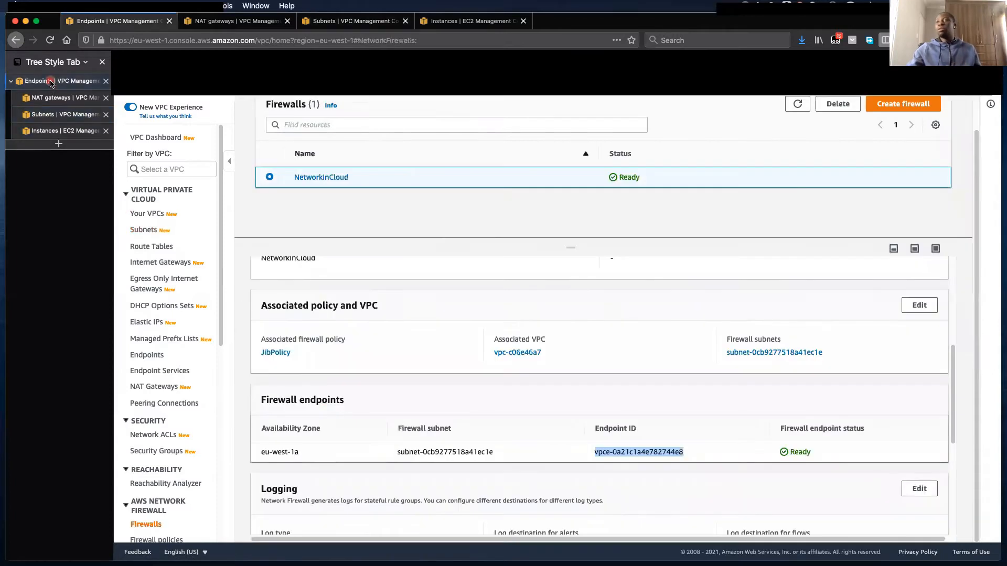
{"action": "scroll", "coordinate": [447, 391], "scroll_direction": "up", "scroll_amount": 2}
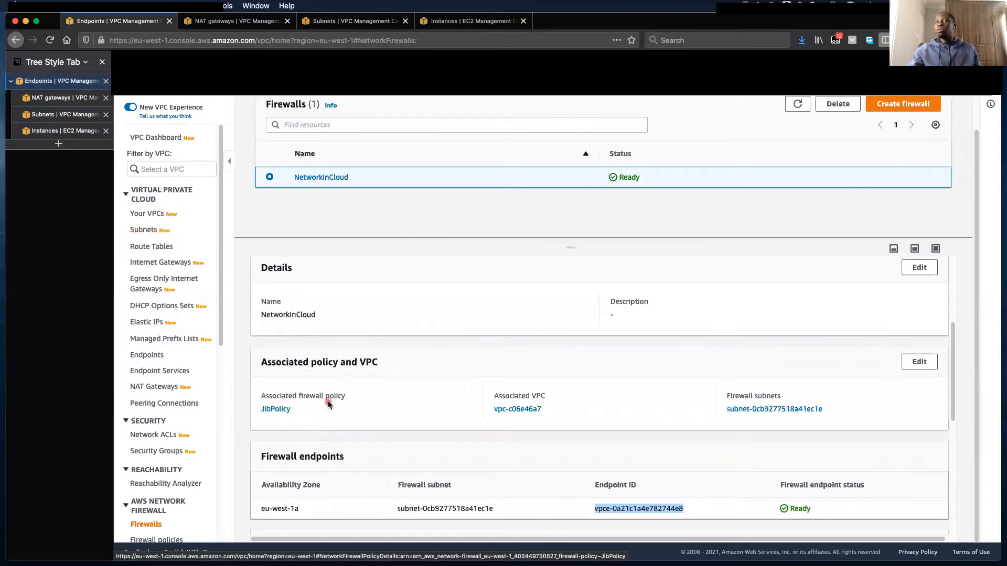
{"action": "scroll", "coordinate": [328, 403], "scroll_direction": "up", "scroll_amount": 5}
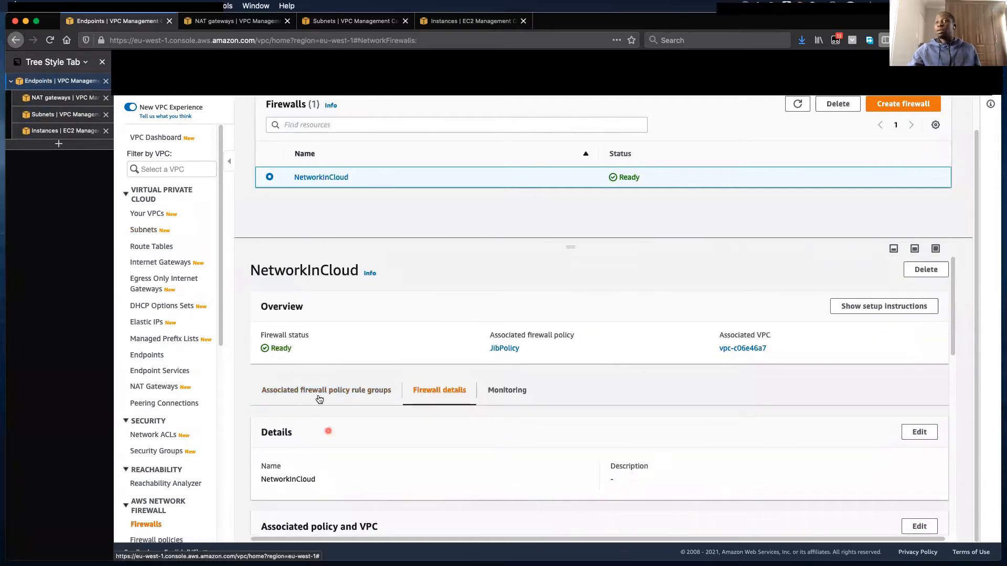
{"action": "left_click", "coordinate": [335, 403]}
{"action": "scroll", "coordinate": [338, 409], "scroll_direction": "down", "scroll_amount": 10}
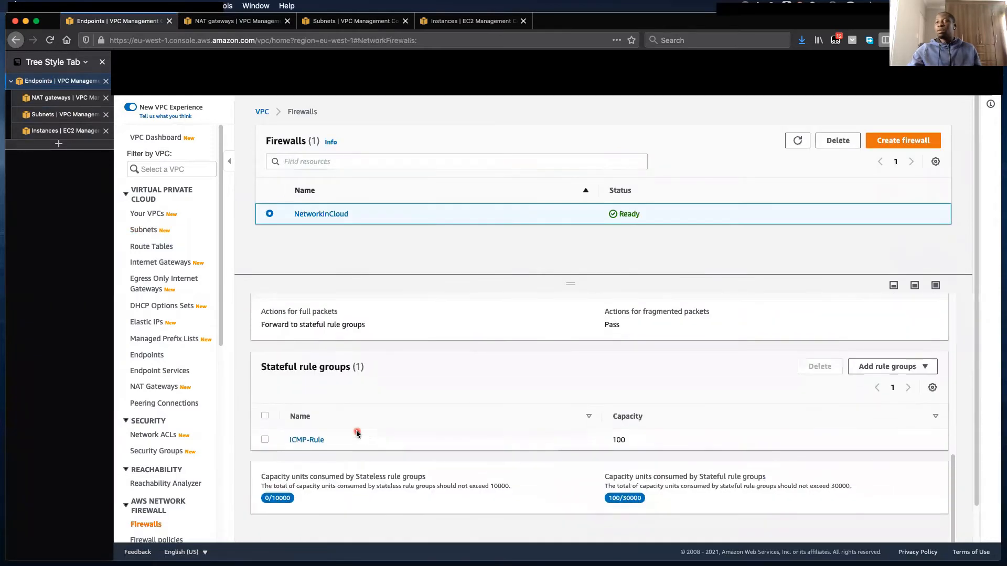
{"action": "scroll", "coordinate": [346, 388], "scroll_direction": "up", "scroll_amount": 1}
{"action": "scroll", "coordinate": [346, 388], "scroll_direction": "up", "scroll_amount": 2}
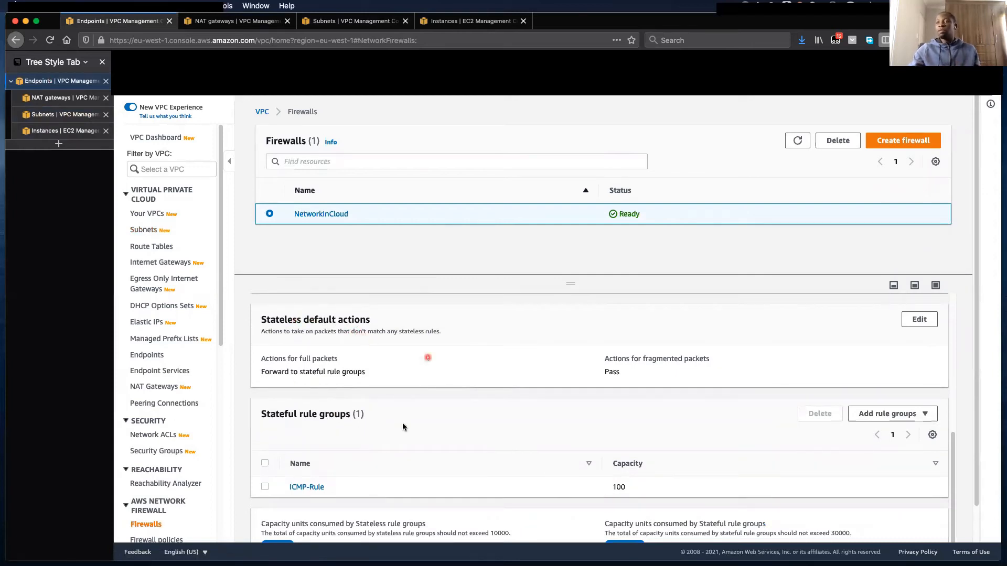
{"action": "scroll", "coordinate": [371, 449], "scroll_direction": "down", "scroll_amount": 1}
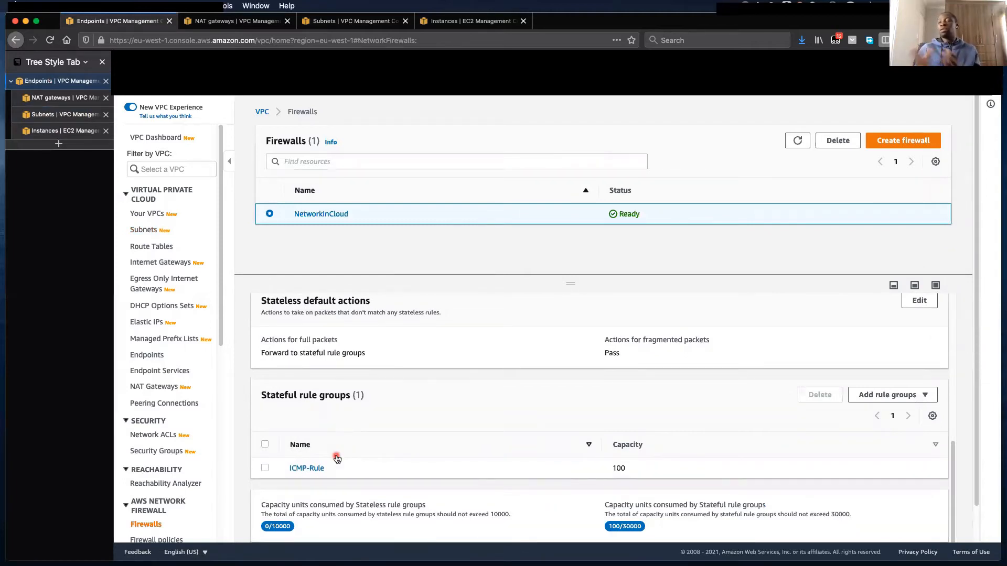
{"action": "left_click", "coordinate": [306, 469]}
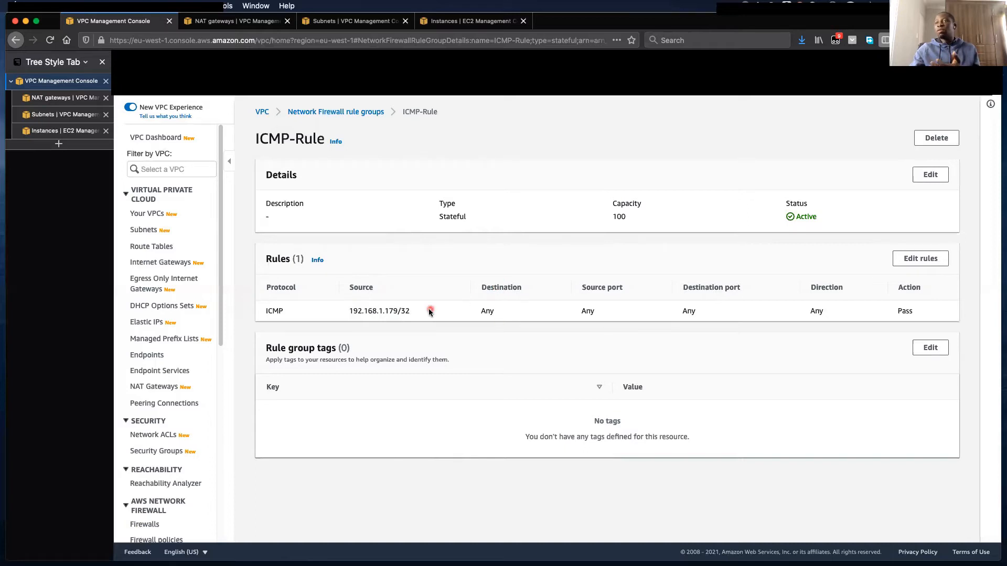
{"action": "left_click_drag", "start_coordinate": [341, 313], "coordinate": [411, 311]}
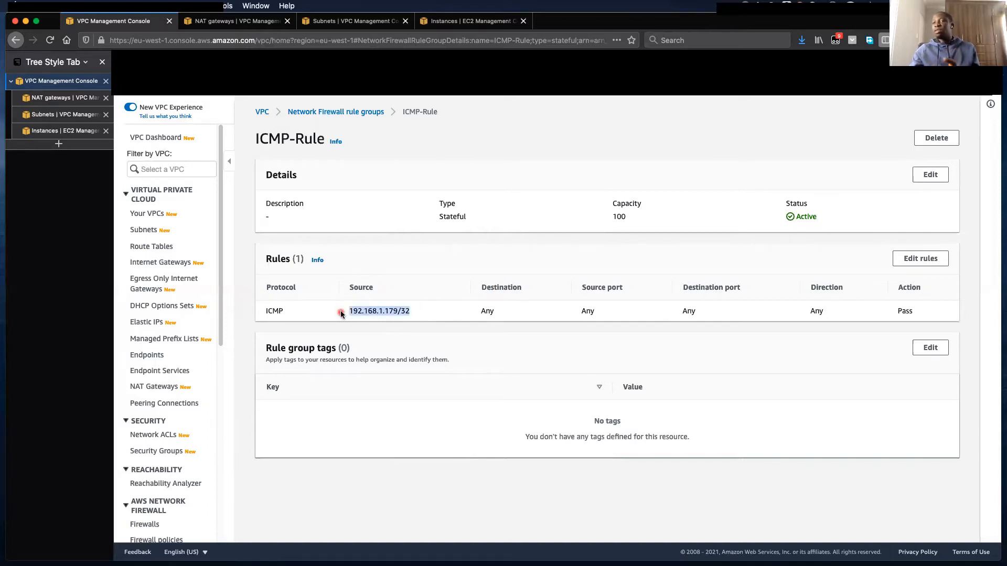
Edit the ICMP rule so its source is Any and save the rule group
{"action": "left_click", "coordinate": [913, 265]}
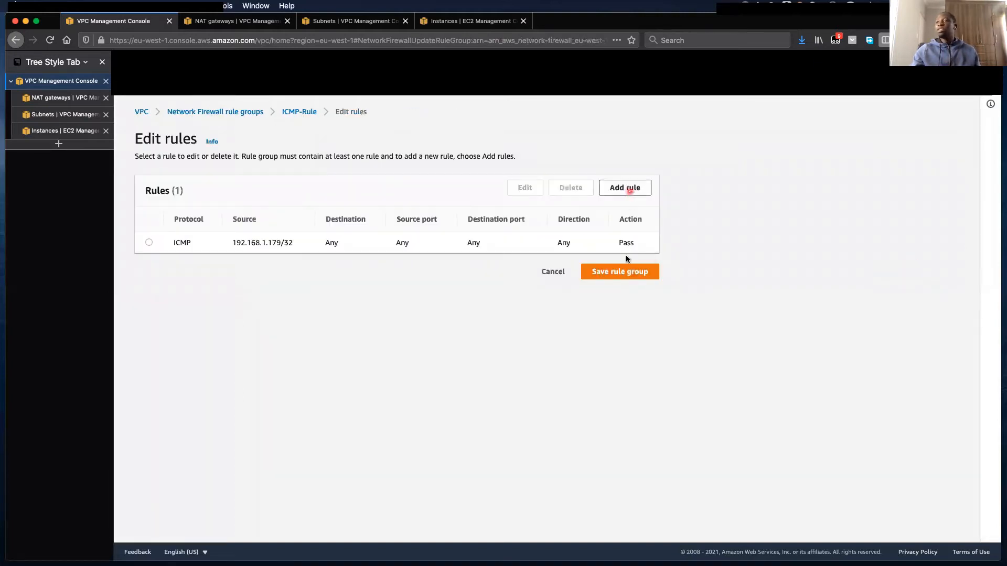
{"action": "left_click", "coordinate": [149, 242]}
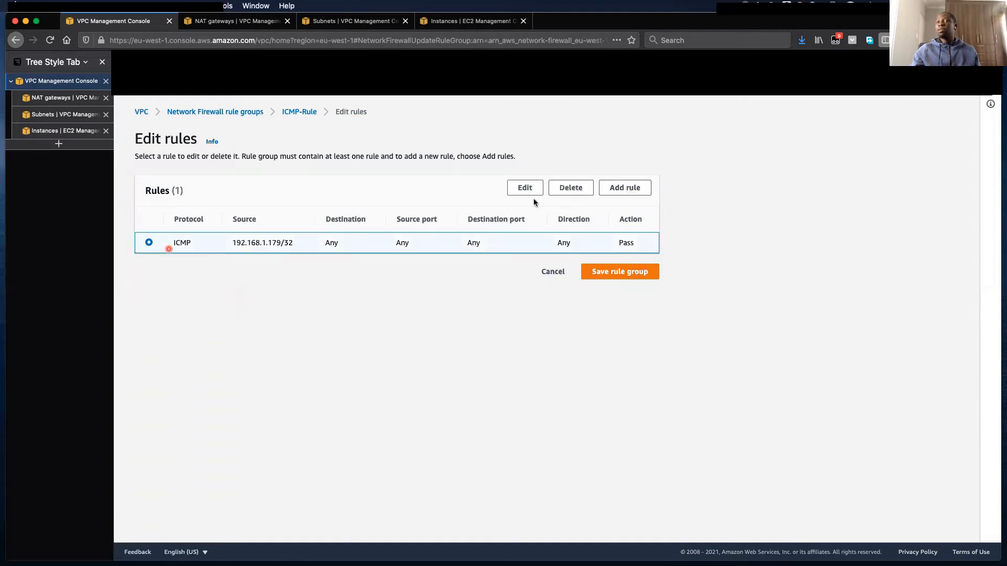
{"action": "left_click", "coordinate": [525, 188]}
{"action": "left_click", "coordinate": [402, 245]}
{"action": "left_click", "coordinate": [376, 273]}
{"action": "left_click", "coordinate": [745, 487]}
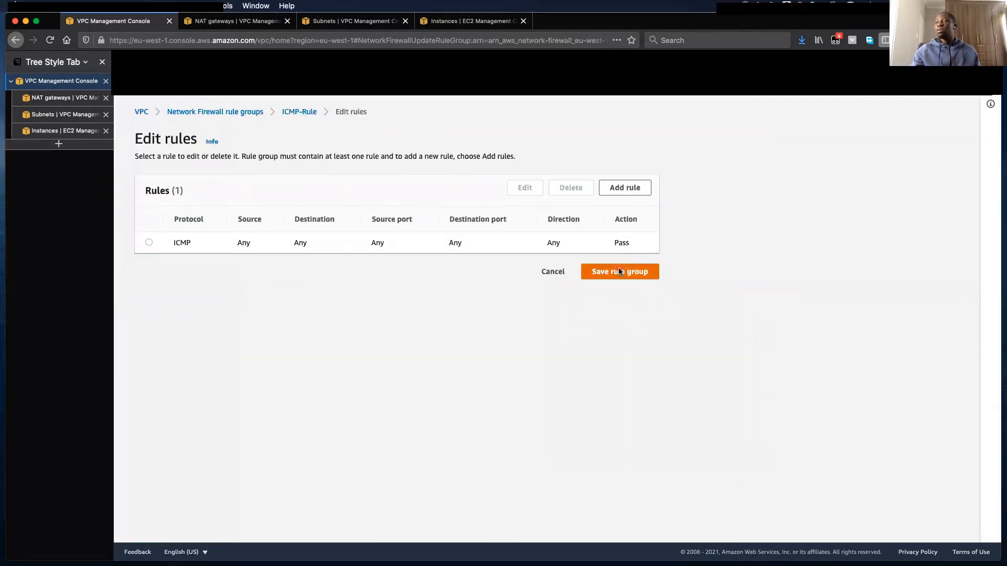
{"action": "left_click", "coordinate": [620, 271]}
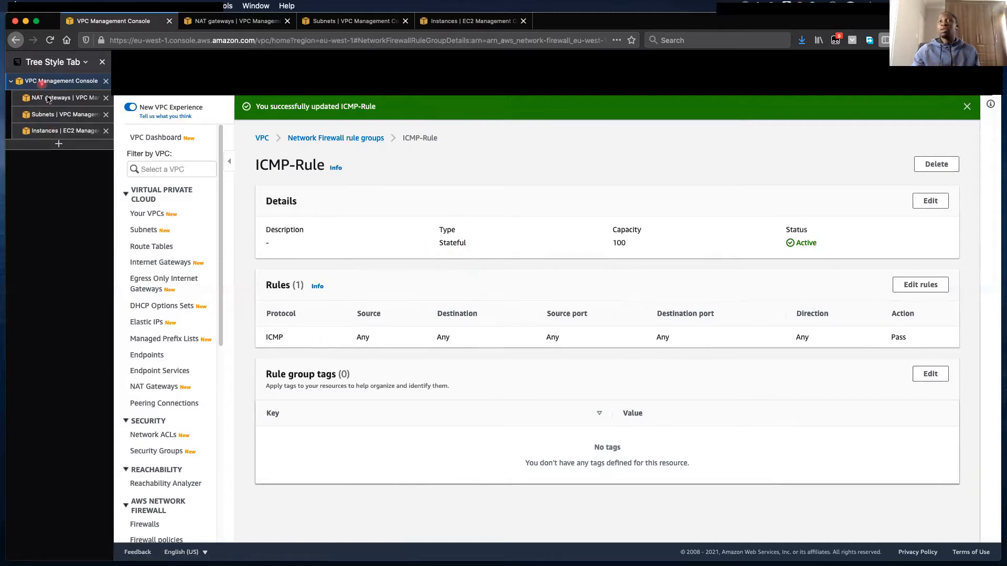
Recheck the Spoke A-Subnet route table and return to the ICMP-Rule details
{"action": "left_click", "coordinate": [46, 114]}
{"action": "left_click", "coordinate": [311, 299]}
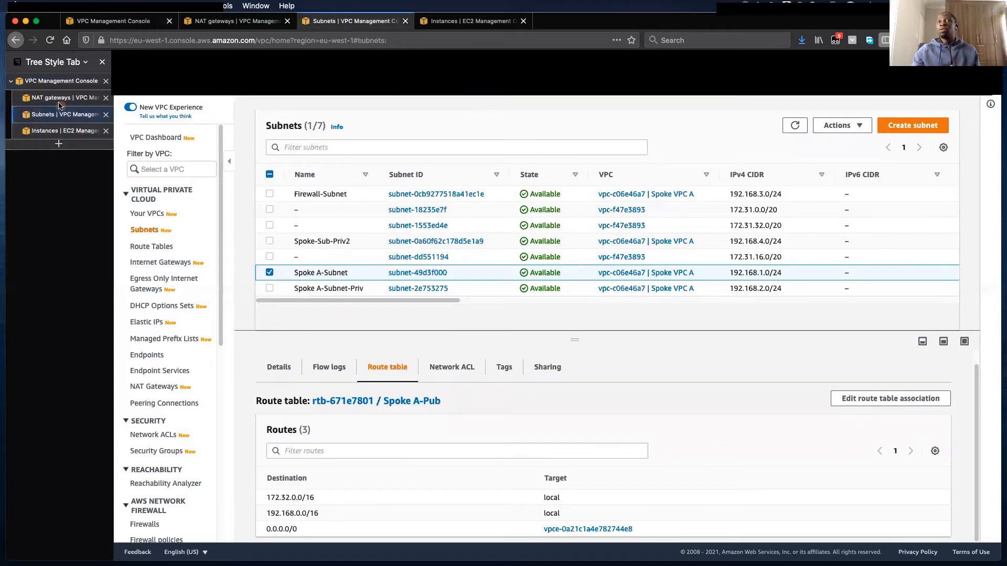
{"action": "left_click", "coordinate": [51, 82]}
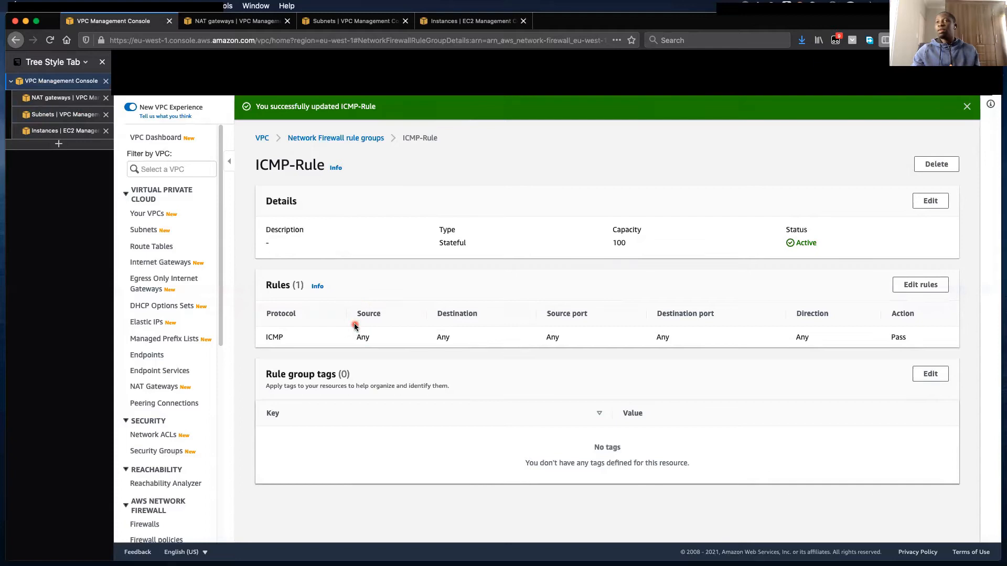
Go back to the firewalls list, select NetworkInCloud and review its associated policy rule groups
{"action": "left_click", "coordinate": [321, 139]}
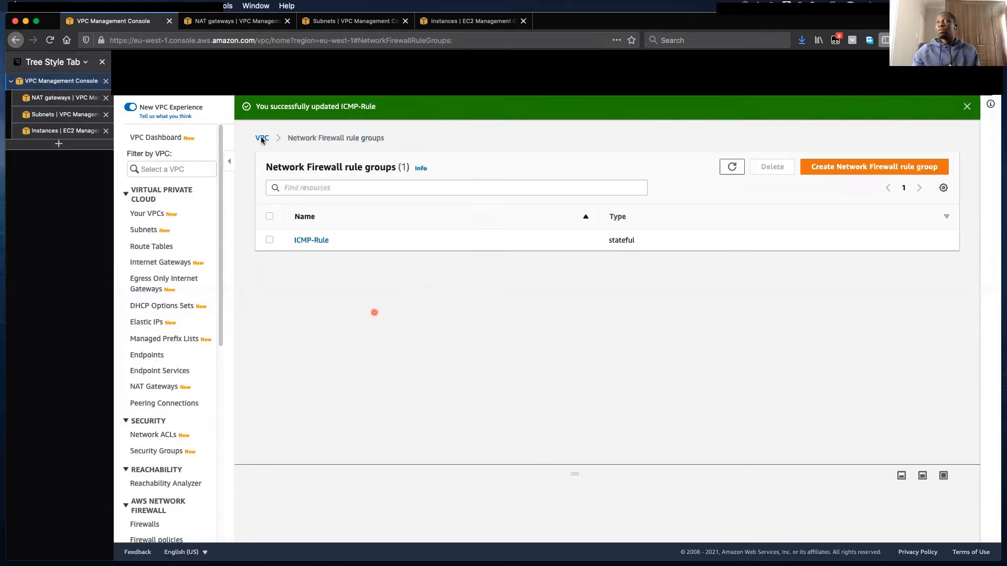
{"action": "scroll", "coordinate": [142, 523], "scroll_direction": "down", "scroll_amount": 1}
{"action": "left_click", "coordinate": [143, 516]}
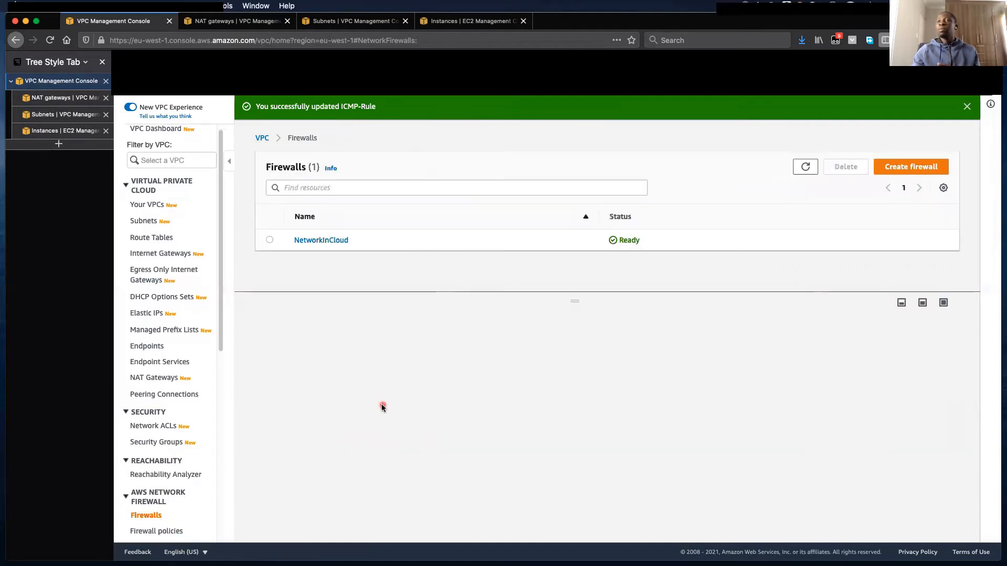
{"action": "left_click", "coordinate": [270, 241]}
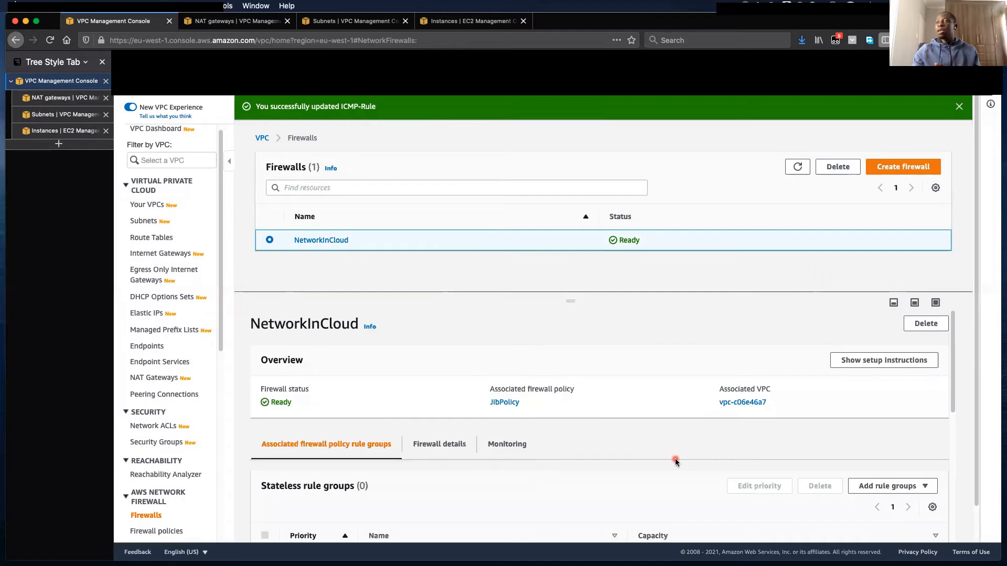
{"action": "scroll", "coordinate": [676, 460], "scroll_direction": "down", "scroll_amount": 5}
{"action": "scroll", "coordinate": [661, 456], "scroll_direction": "up", "scroll_amount": 3}
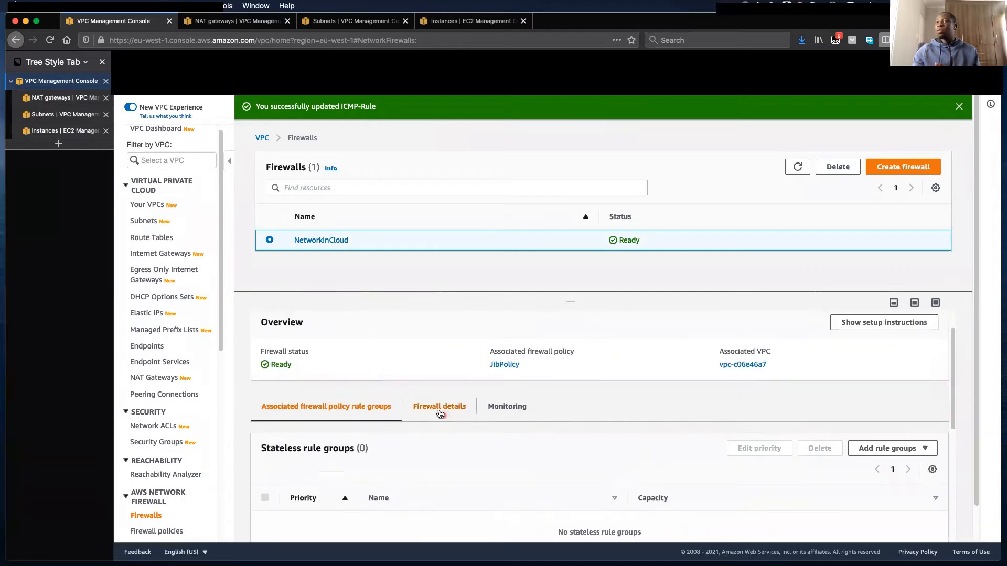
Check the firewall subnet and endpoint in NetworkInCloud's details, and select only Firewall-Subnet in the subnets list
{"action": "left_click", "coordinate": [440, 411]}
{"action": "scroll", "coordinate": [555, 433], "scroll_direction": "down", "scroll_amount": 5}
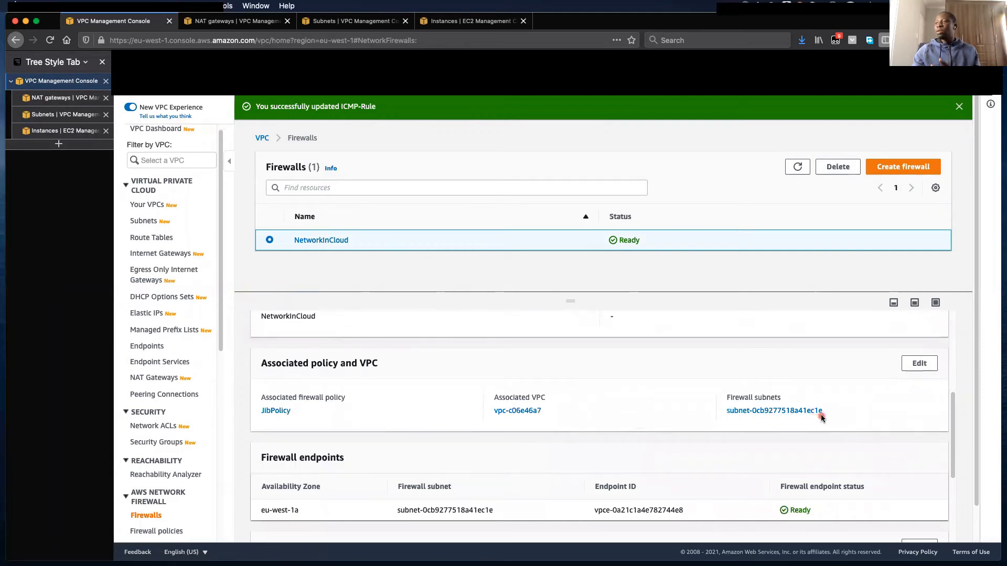
{"action": "left_click", "coordinate": [62, 118]}
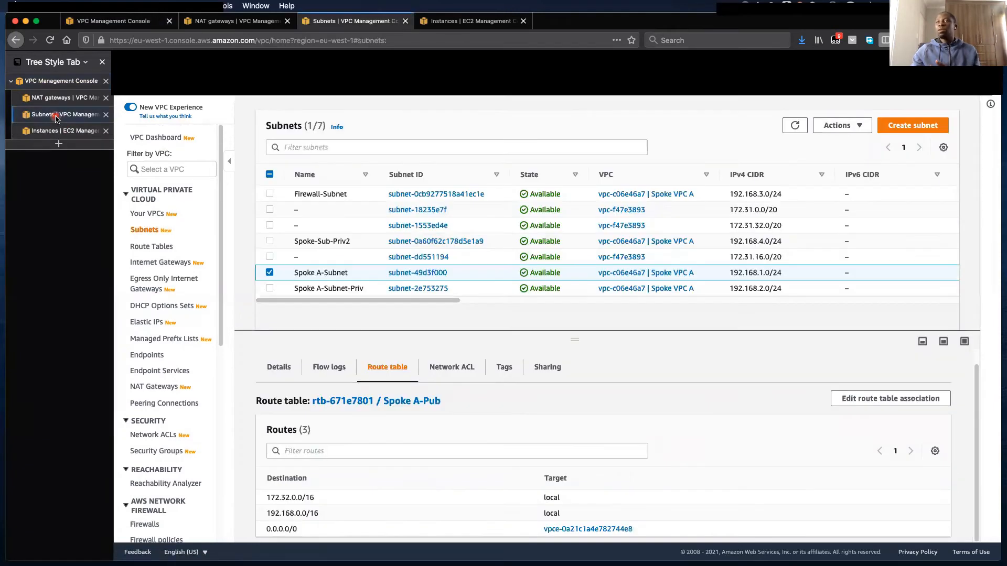
{"action": "left_click", "coordinate": [271, 195]}
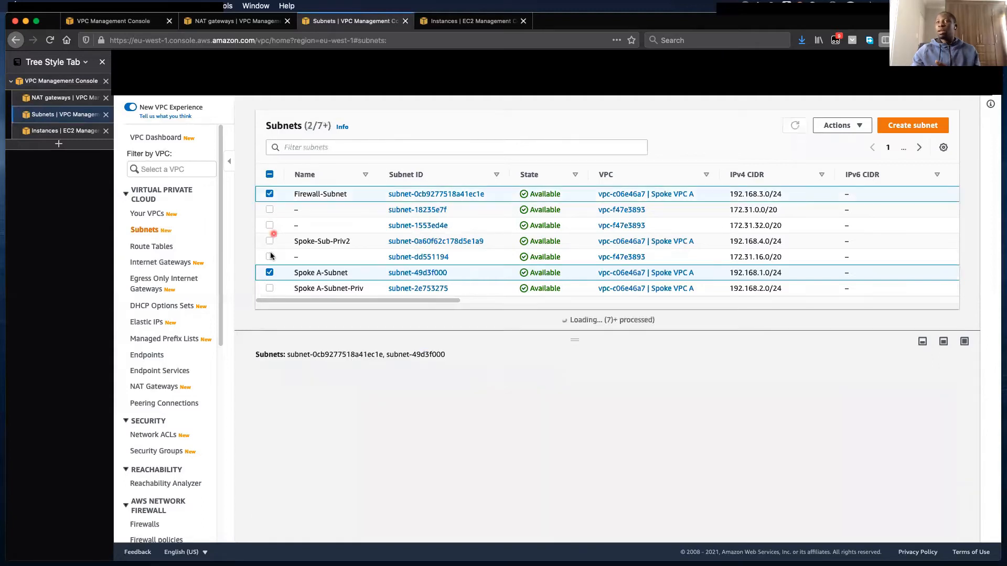
{"action": "left_click", "coordinate": [291, 274]}
{"action": "left_click", "coordinate": [292, 275]}
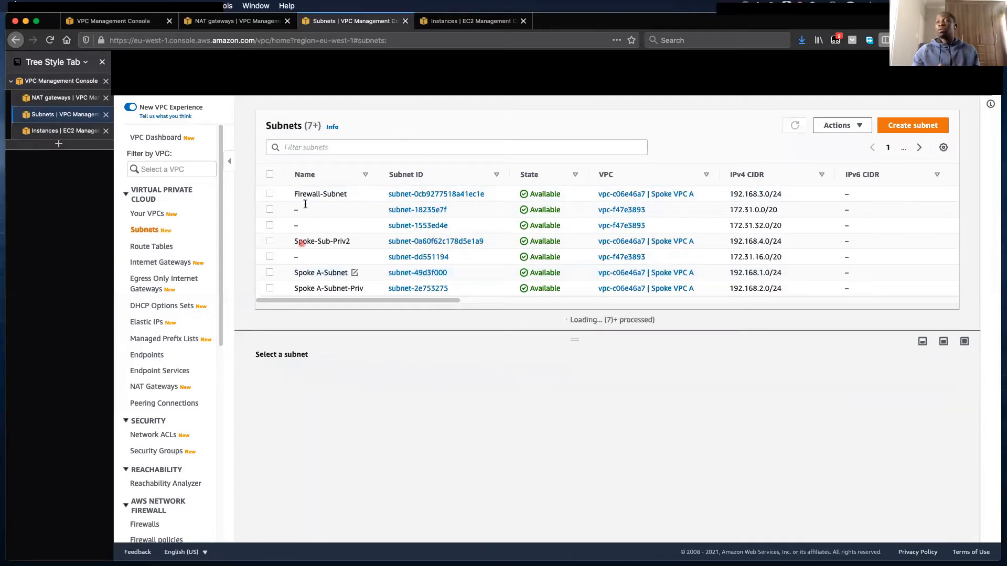
{"action": "left_click", "coordinate": [270, 194]}
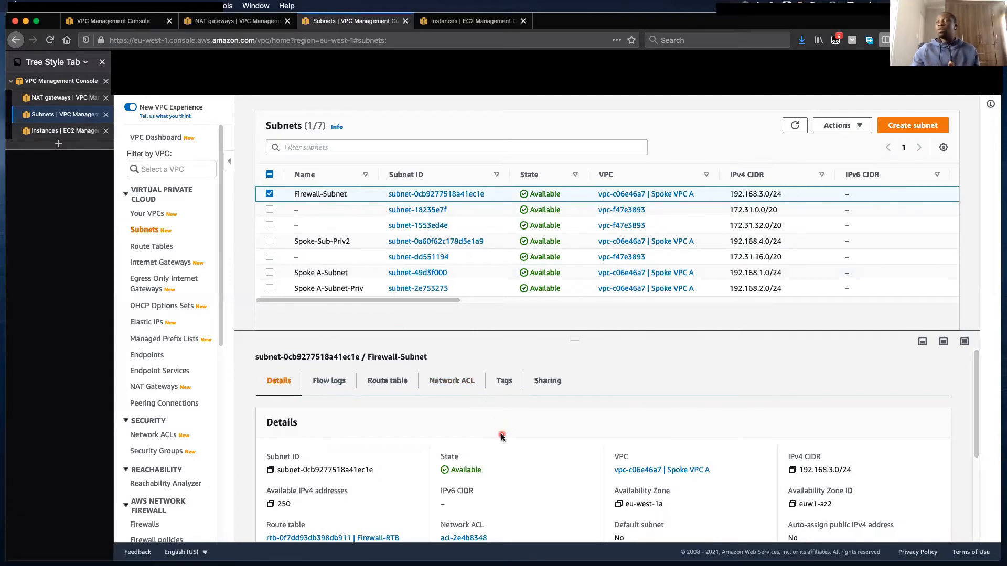
Review Firewall-Subnet's IPv4 CIDR and the 0.0.0.0/0 route in its route table, and open the route tables list
{"action": "scroll", "coordinate": [501, 436], "scroll_direction": "down", "scroll_amount": 1}
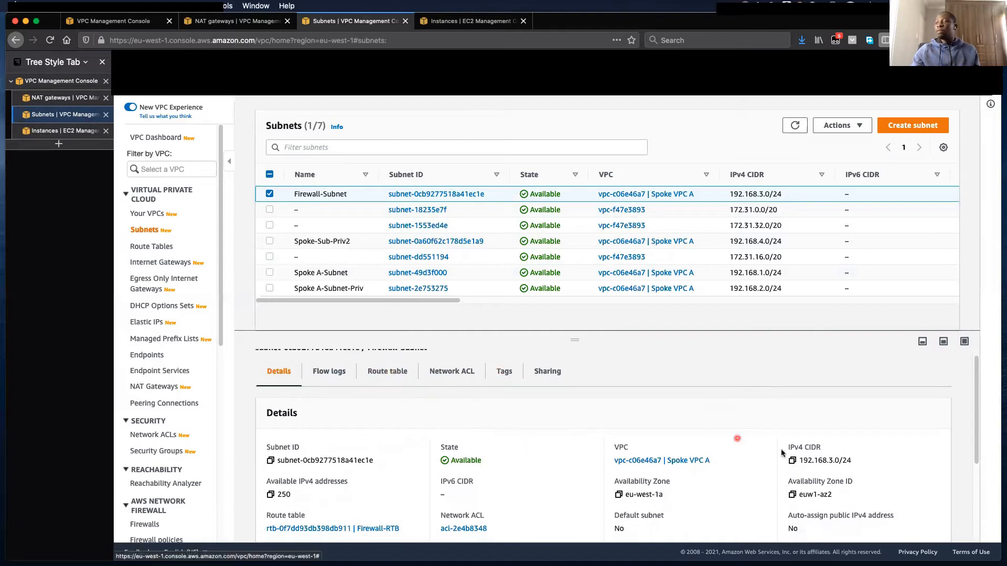
{"action": "left_click_drag", "start_coordinate": [863, 465], "coordinate": [816, 464]}
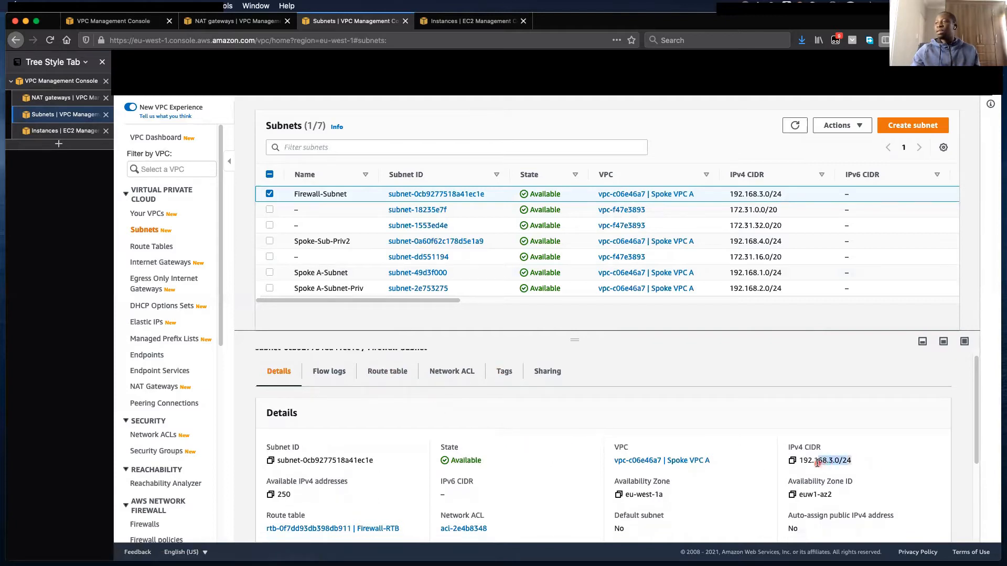
{"action": "left_click", "coordinate": [386, 379]}
{"action": "scroll", "coordinate": [383, 493], "scroll_direction": "down", "scroll_amount": 1}
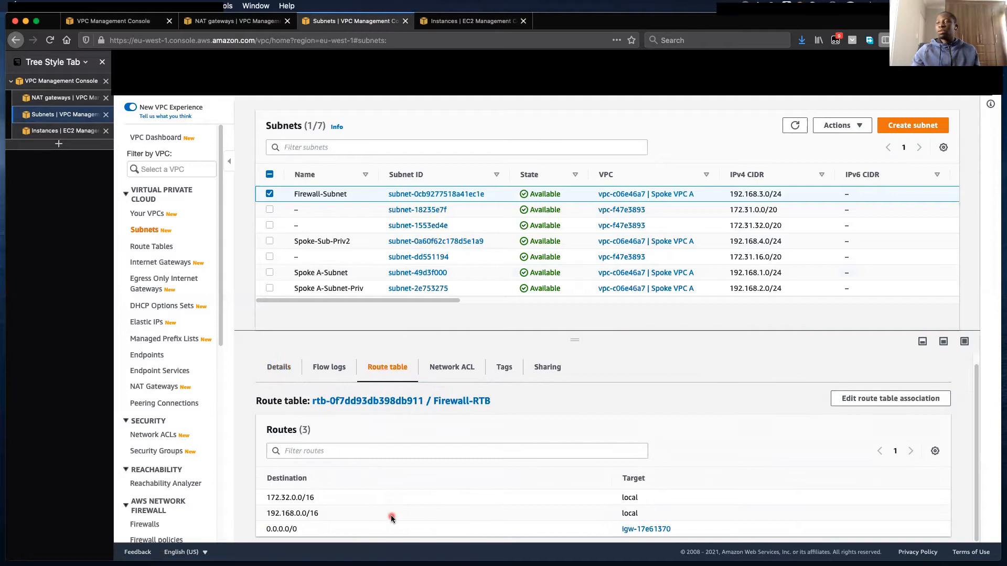
{"action": "left_click_drag", "start_coordinate": [267, 531], "coordinate": [609, 533]}
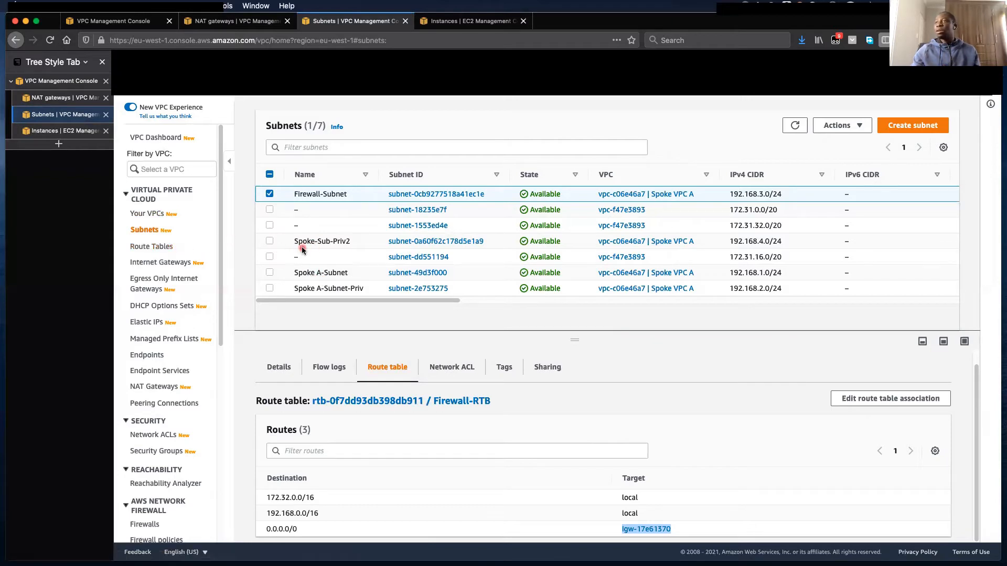
{"action": "left_click", "coordinate": [147, 247]}
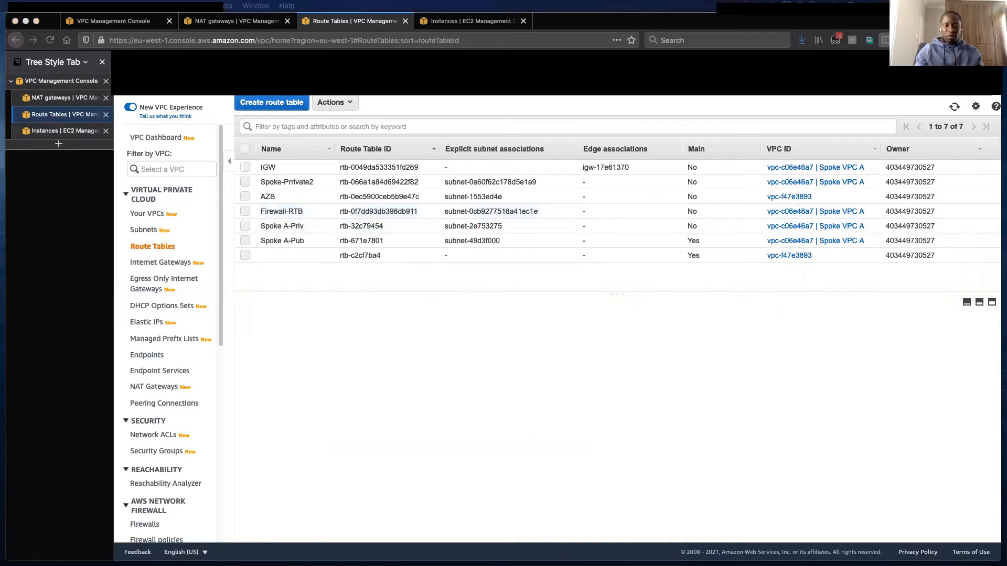
Switch to the terminal's SSH session and compare its host with the Private EC2 instance's private IPv4 address
{"action": "key", "text": "super+Tab"}
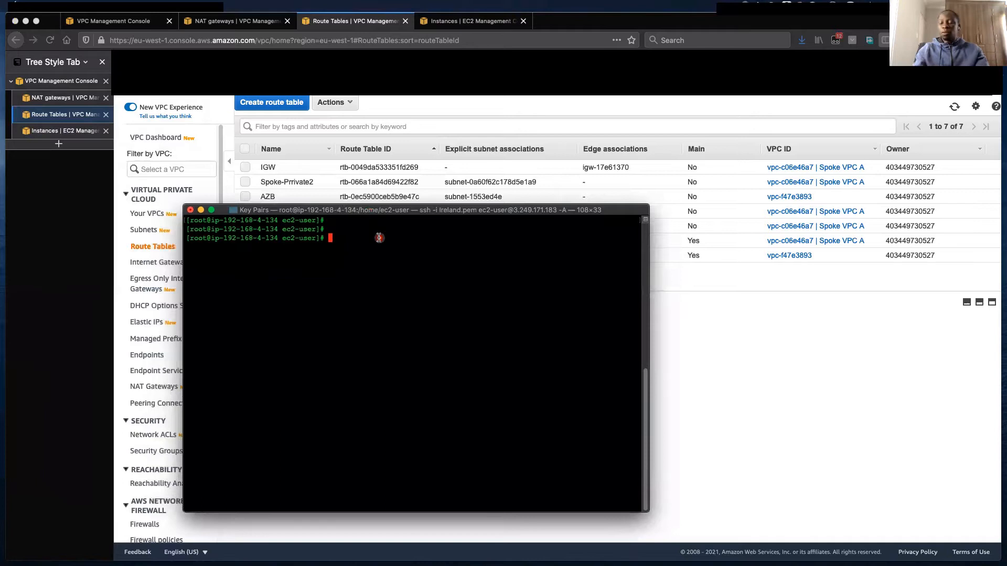
{"action": "key", "text": "Return"}
{"action": "key", "text": "Return"}
{"action": "key", "text": "Return"}
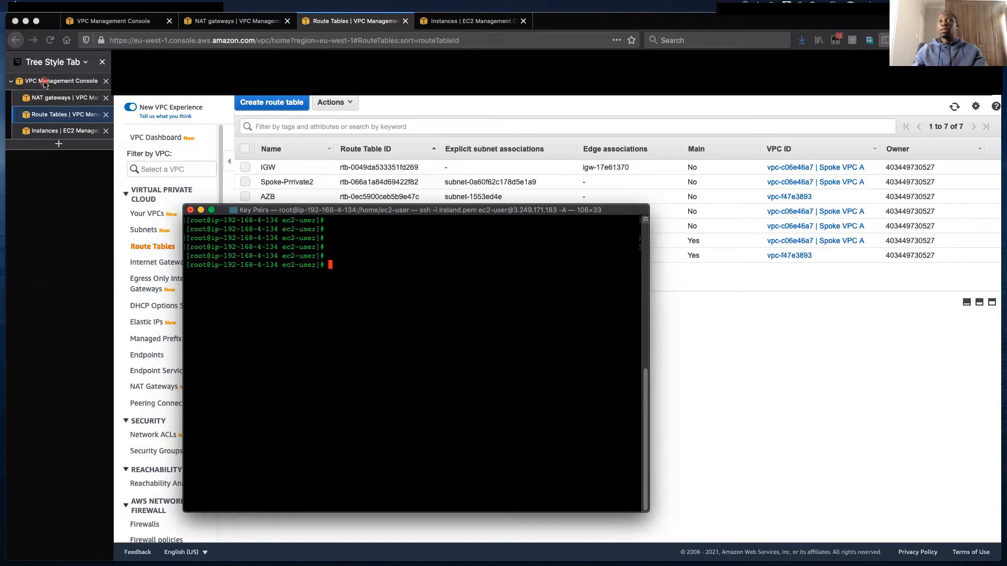
{"action": "left_click", "coordinate": [36, 132]}
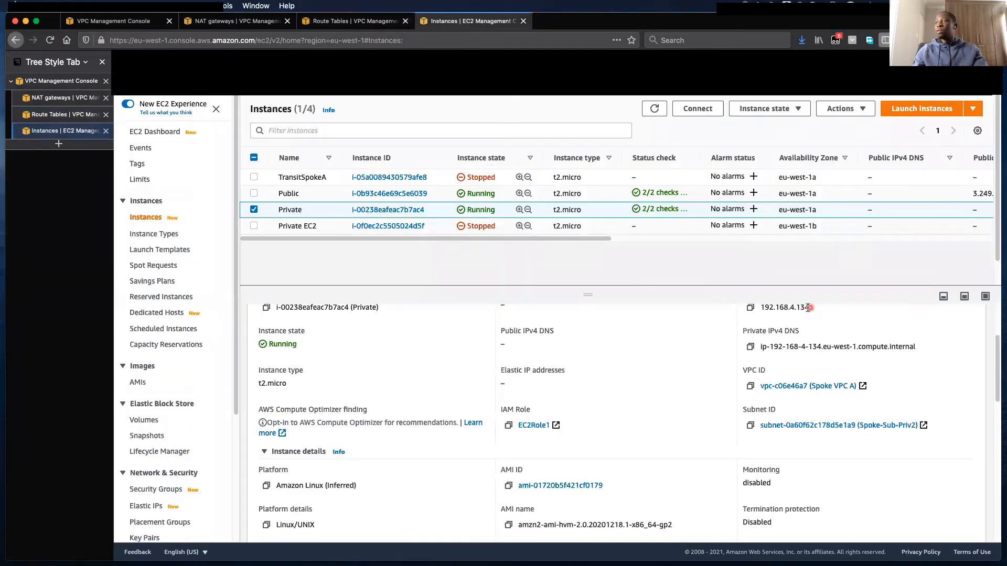
{"action": "key", "text": "super+Tab"}
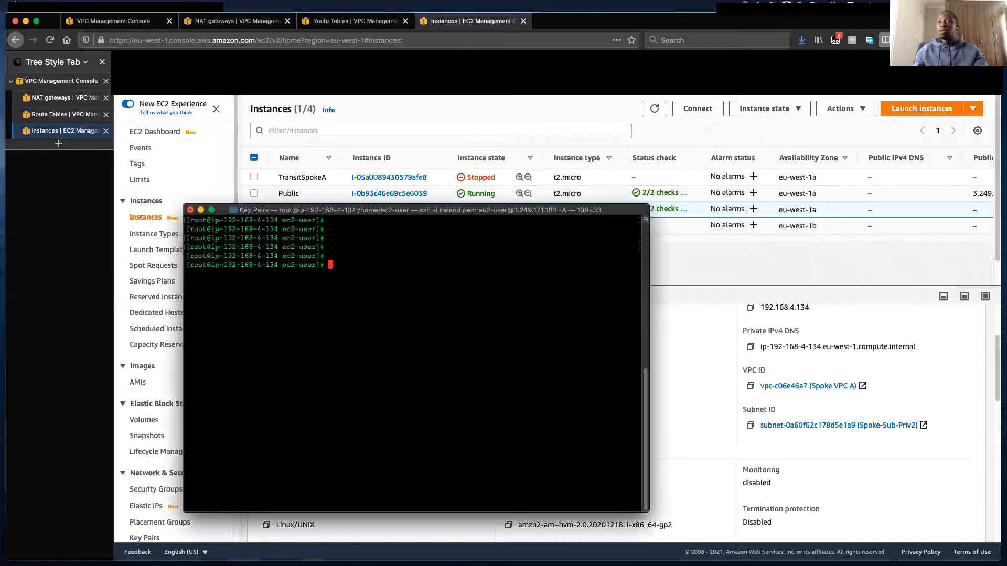
Ping google.com from the private instance's SSH session and stop the ping
{"action": "left_click", "coordinate": [447, 385]}
{"action": "key", "text": "Return"}
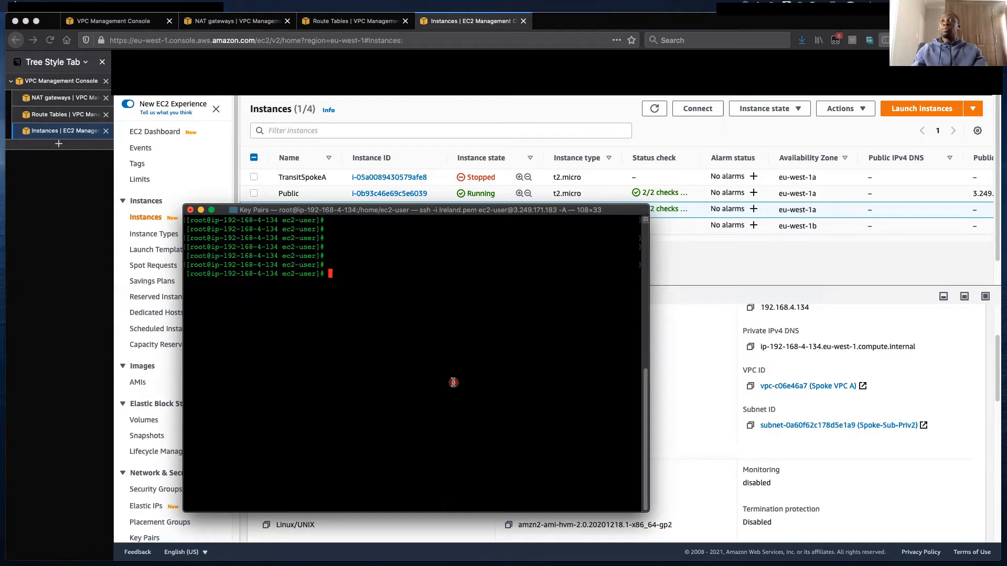
{"action": "type", "text": "ping go"}
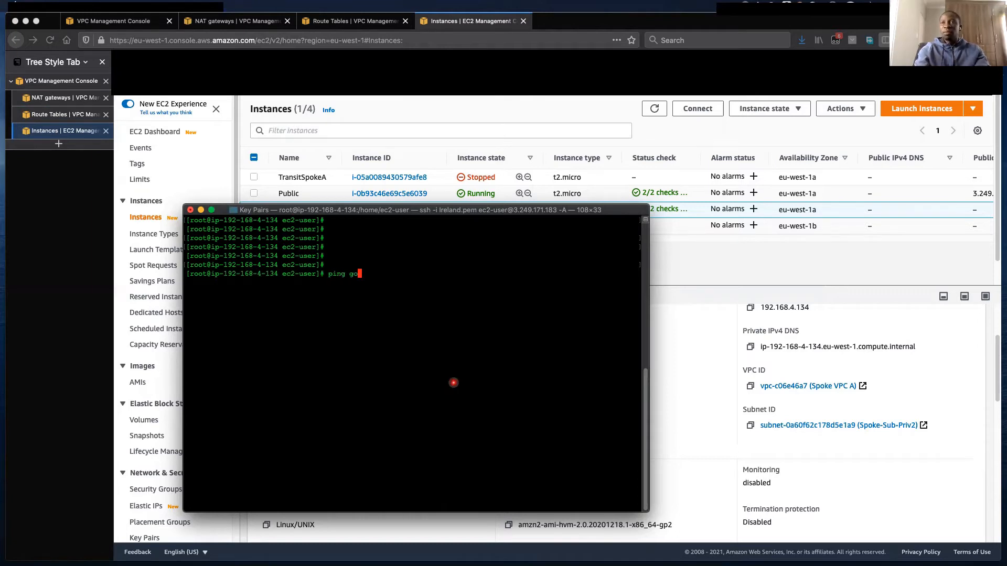
{"action": "type", "text": "ogle.com"}
{"action": "key", "text": "Return"}
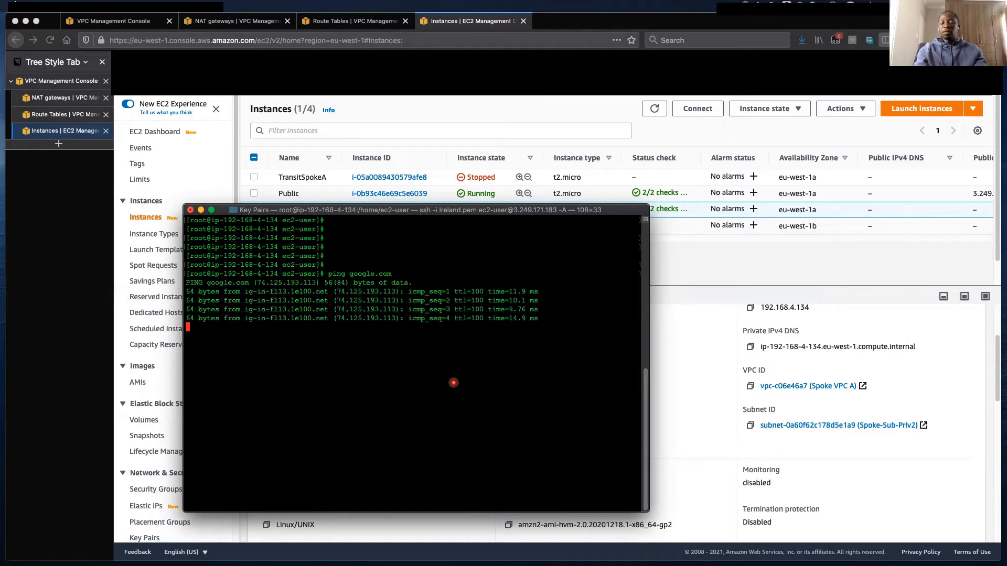
{"action": "key", "text": "ctrl+c"}
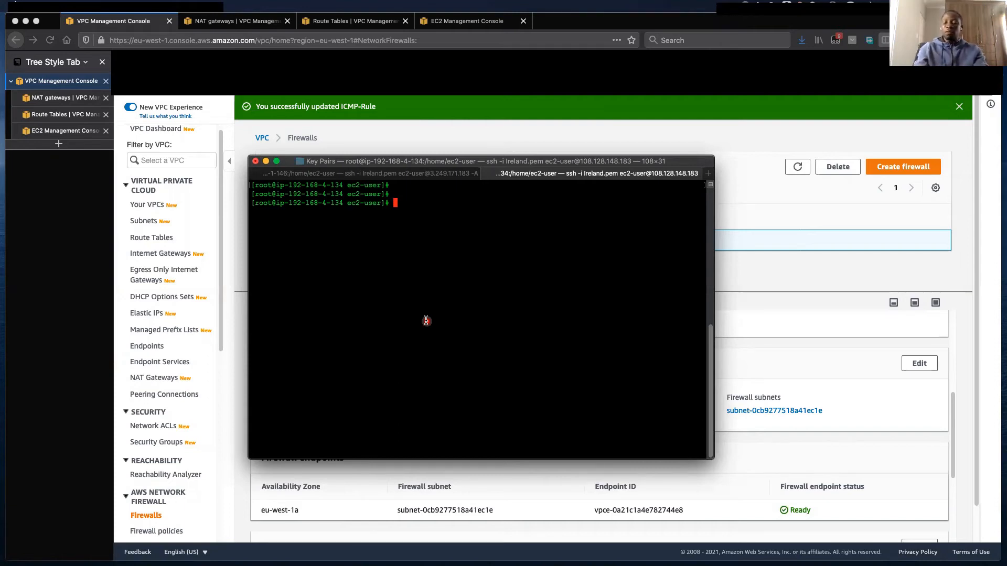
Repeat the google.com ping from the second SSH session, correcting the mistyped host name, and stop it
{"action": "type", "text": "ping googlle"}
{"action": "key", "text": "BackSpace"}
{"action": "key", "text": "BackSpace"}
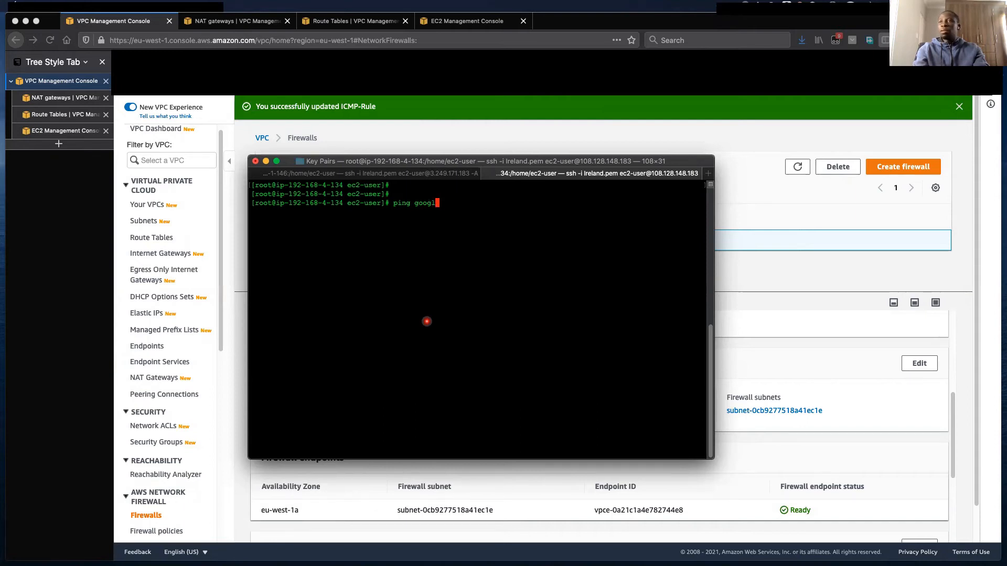
{"action": "type", "text": "e.ccom"}
{"action": "key", "text": "Return"}
{"action": "key", "text": "Up"}
{"action": "key", "text": "Left"}
{"action": "key", "text": "Left"}
{"action": "key", "text": "BackSpace"}
{"action": "key", "text": "Return"}
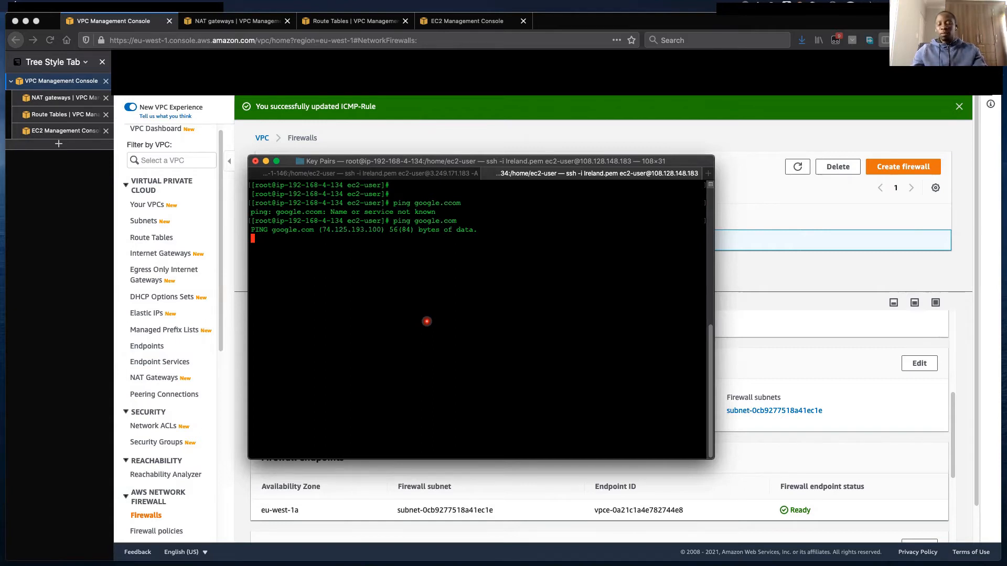
{"action": "key", "text": "ctrl+c"}
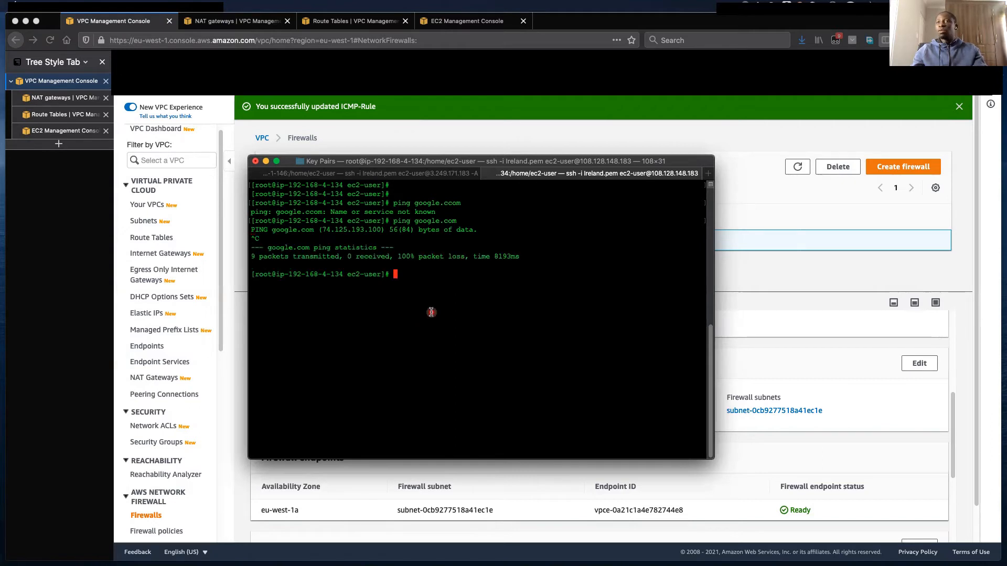
Return to the route tables in the browser and view the routes of only the Spoke A-Priv route table
{"action": "left_click", "coordinate": [428, 142]}
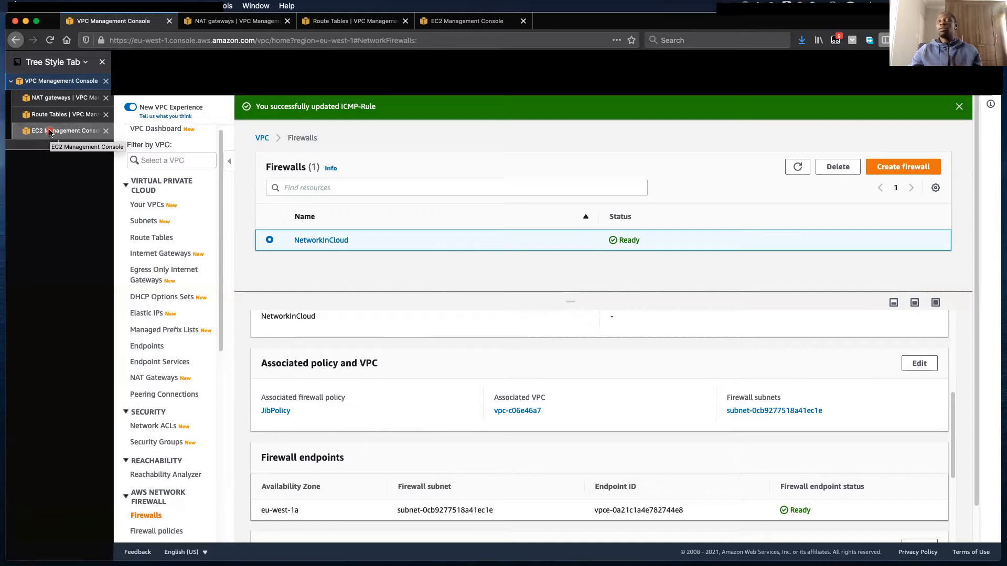
{"action": "left_click", "coordinate": [53, 114]}
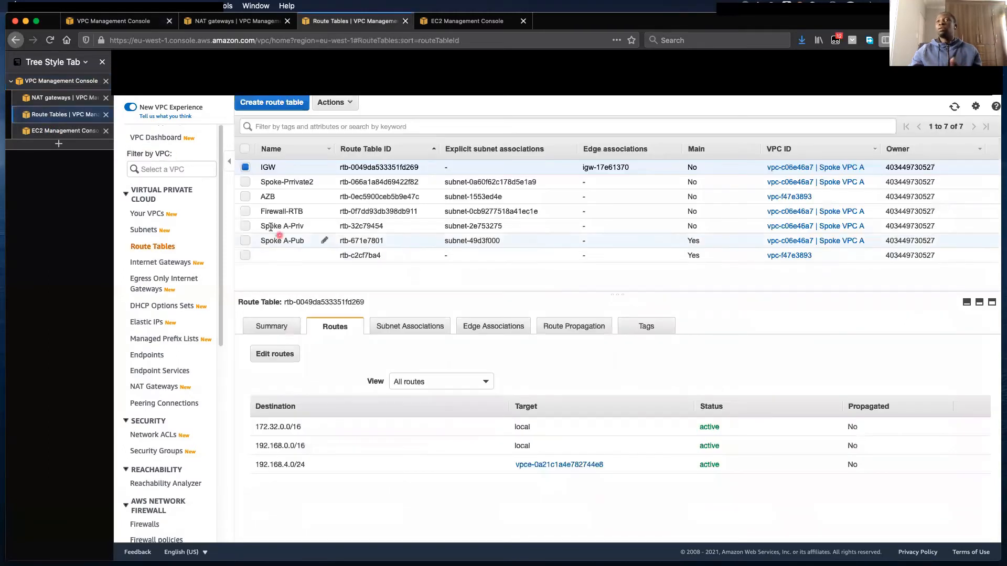
{"action": "left_click", "coordinate": [246, 242]}
{"action": "left_click", "coordinate": [245, 167]}
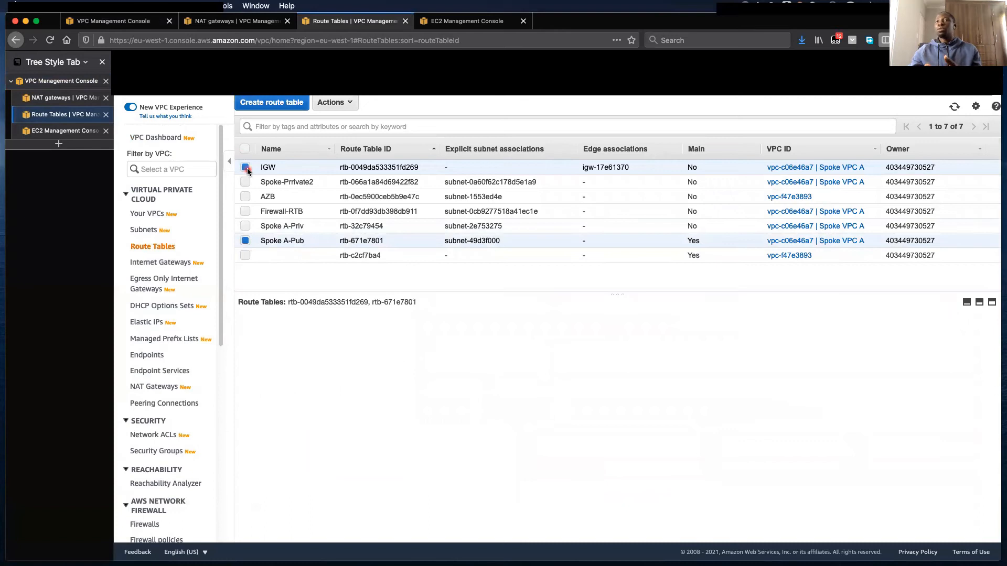
{"action": "left_click", "coordinate": [245, 227]}
{"action": "left_click", "coordinate": [245, 241]}
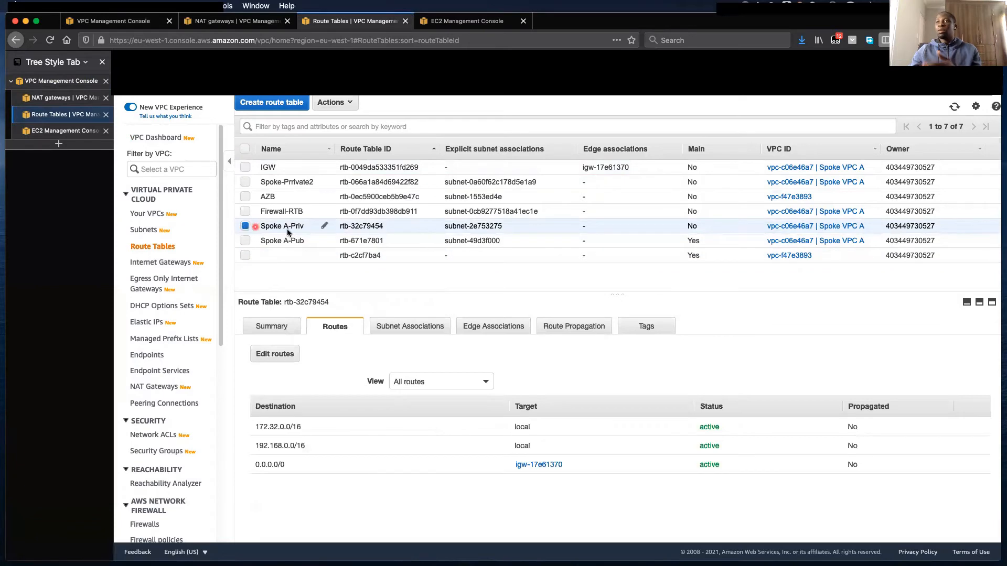
Rename the Spoke A-Priv route table as Spoke A-Public and save the name
{"action": "left_click", "coordinate": [324, 227]}
{"action": "left_click", "coordinate": [307, 227]}
{"action": "key", "text": "BackSpace"}
{"action": "key", "text": "BackSpace"}
{"action": "key", "text": "BackSpace"}
{"action": "type", "text": "ublic"}
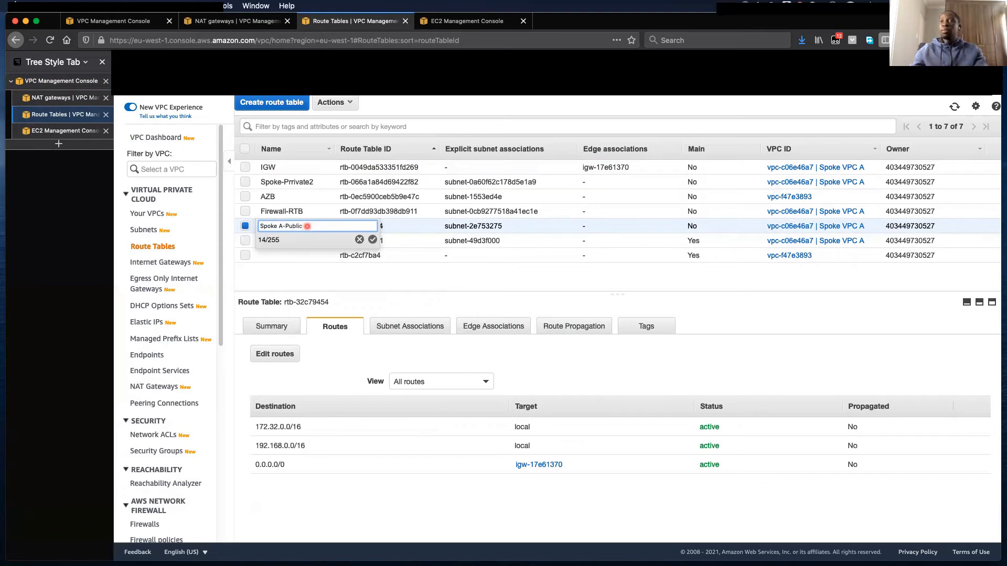
{"action": "left_click", "coordinate": [373, 240]}
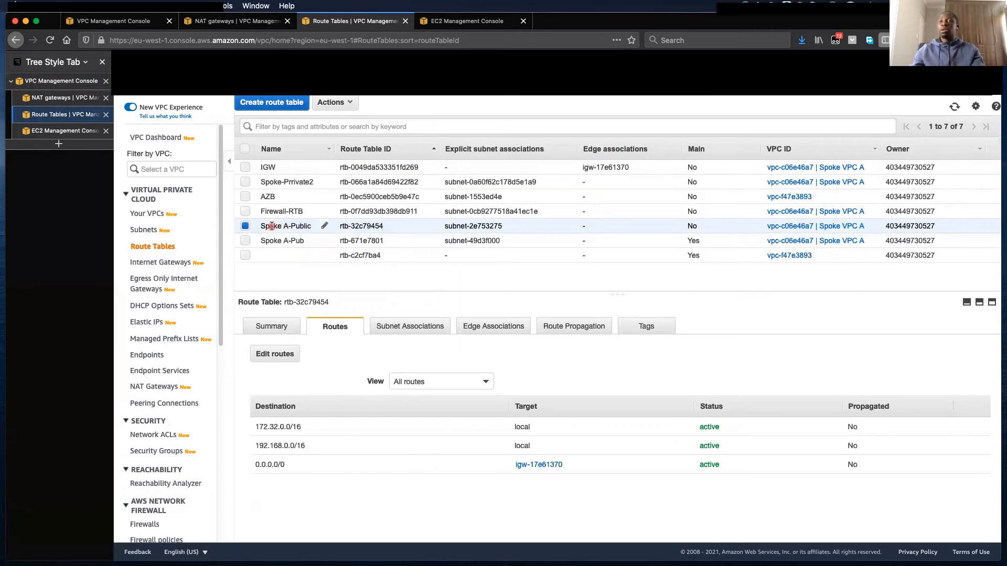
Review the routes of the Spoke A-Pub and Spoke-Prrivate2 route tables
{"action": "left_click", "coordinate": [250, 241]}
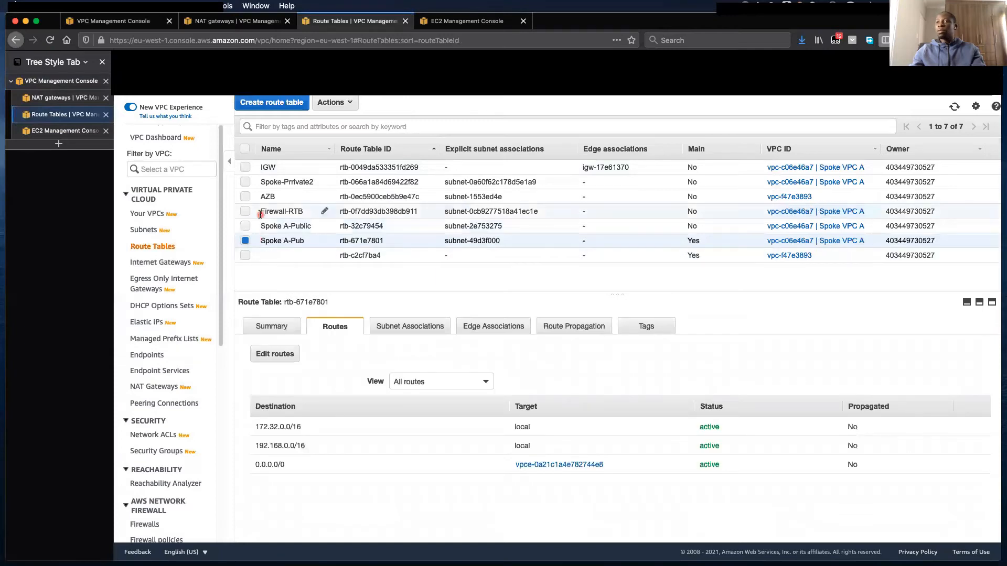
{"action": "left_click", "coordinate": [246, 182]}
{"action": "left_click", "coordinate": [246, 240]}
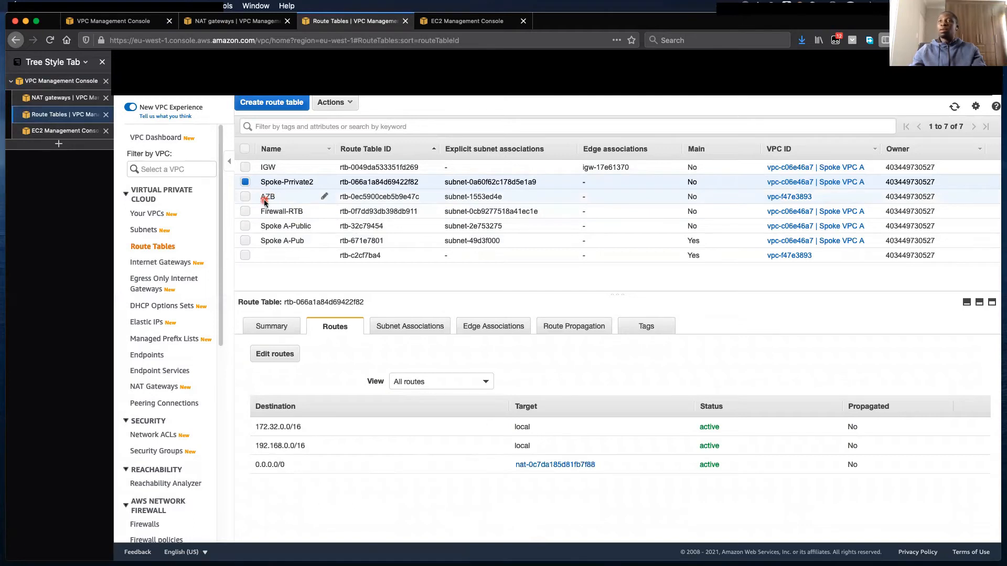
Rename the Spoke A-Pub route table as Spoke A-NAT and save the name
{"action": "left_click", "coordinate": [246, 239]}
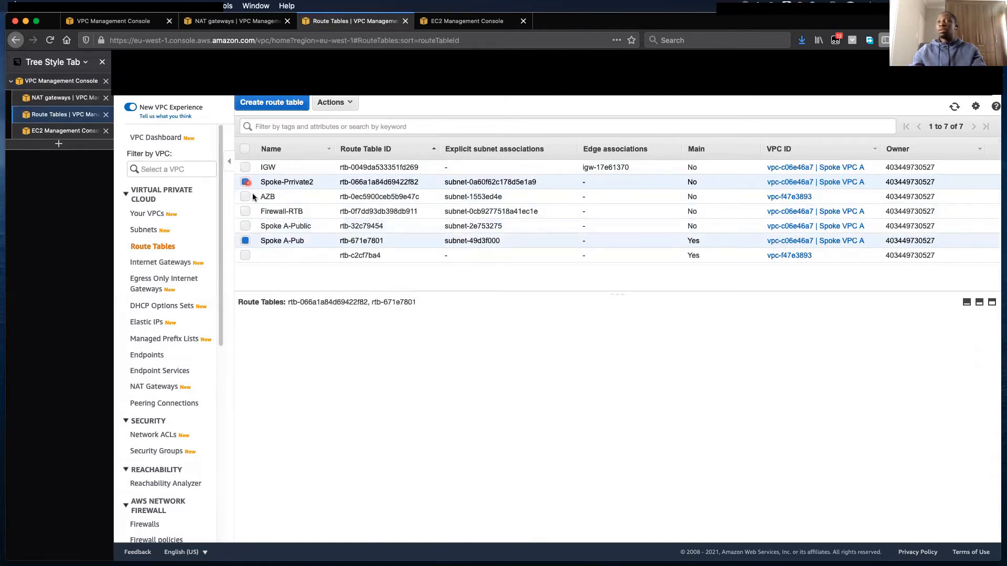
{"action": "left_click", "coordinate": [310, 241]}
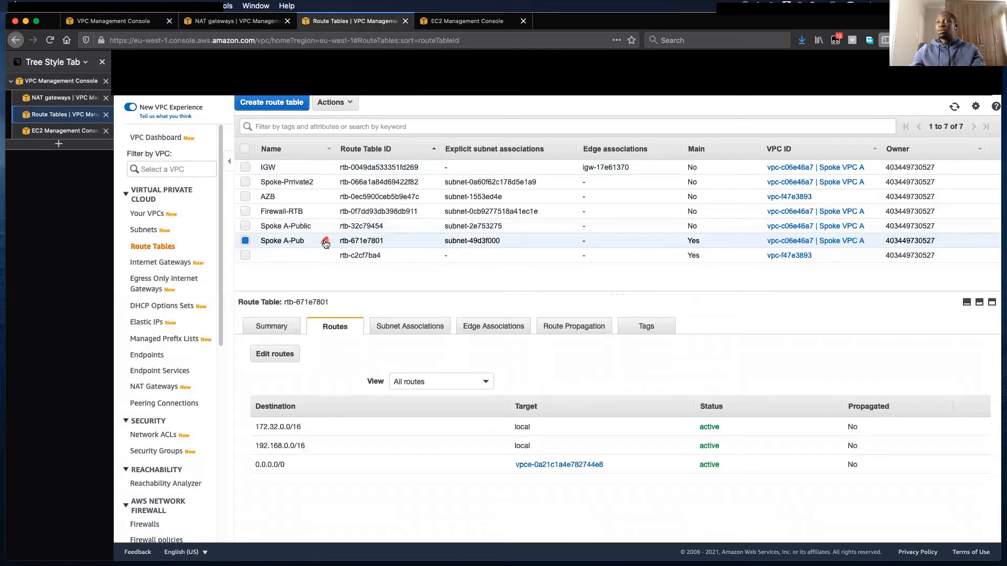
{"action": "left_click", "coordinate": [328, 242]}
{"action": "left_click", "coordinate": [310, 241]}
{"action": "key", "text": "BackSpace"}
{"action": "key", "text": "BackSpace"}
{"action": "key", "text": "BackSpace"}
{"action": "type", "text": "NAT"}
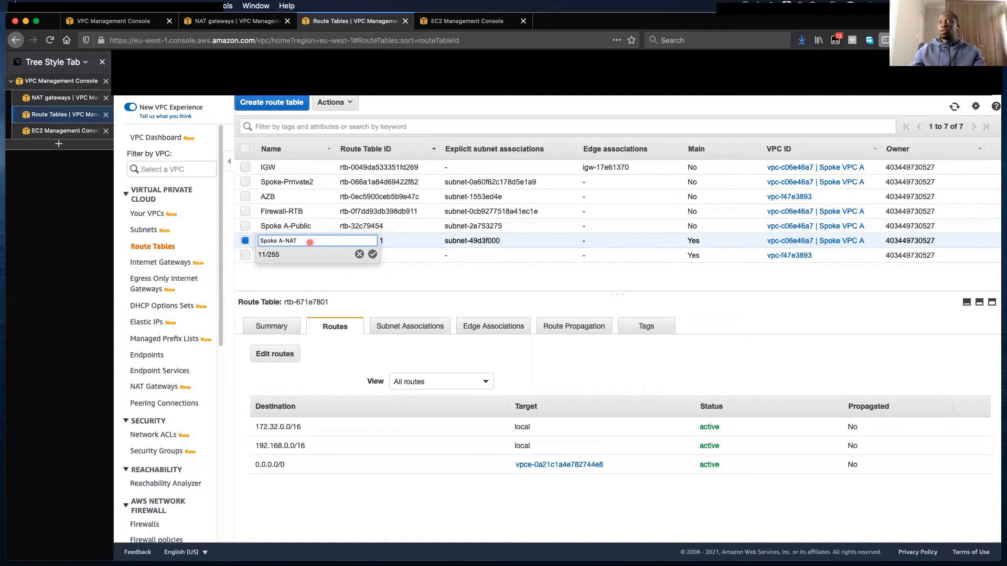
{"action": "left_click", "coordinate": [373, 255]}
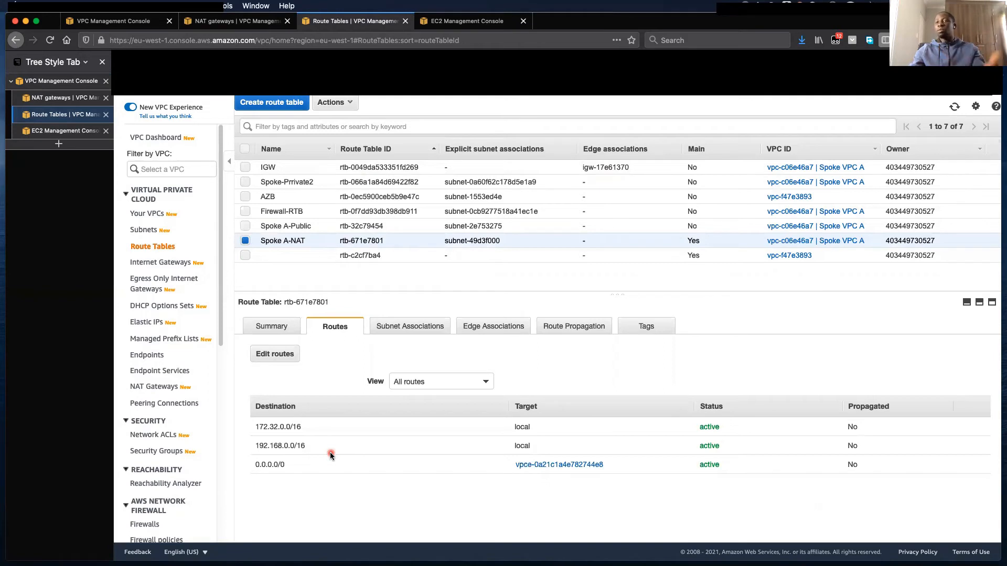
Examine the 0.0.0.0/0 route and target of Spoke A-NAT, and view the routes of only the Firewall-RTB route table
{"action": "left_click_drag", "start_coordinate": [231, 467], "coordinate": [401, 472]}
{"action": "left_click_drag", "start_coordinate": [508, 467], "coordinate": [614, 468]}
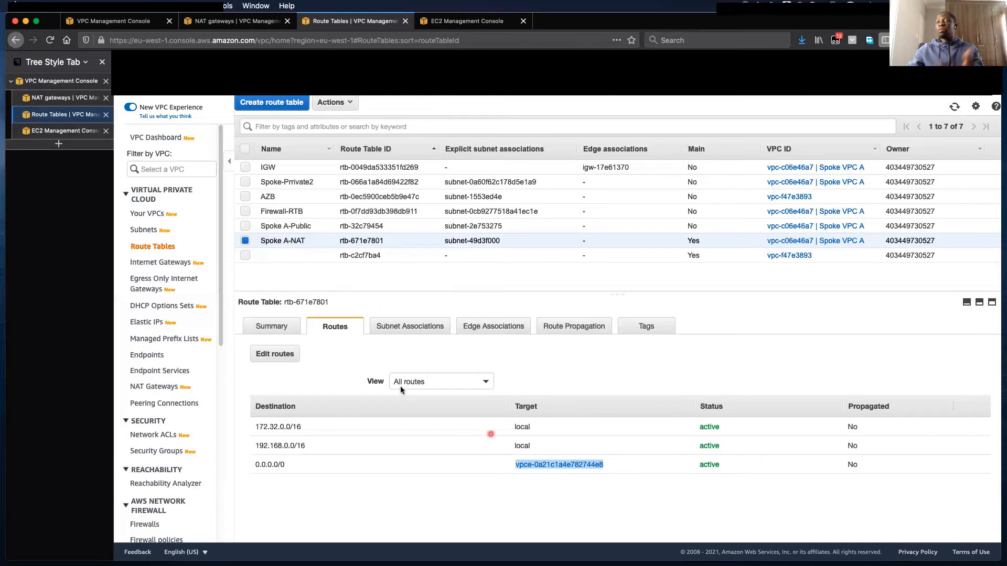
{"action": "left_click", "coordinate": [245, 212]}
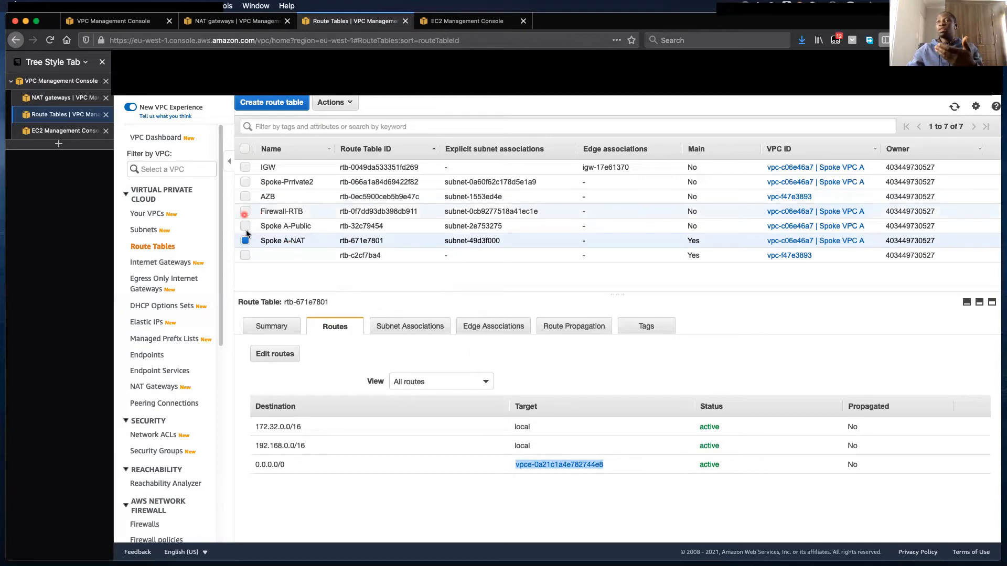
{"action": "left_click", "coordinate": [245, 240]}
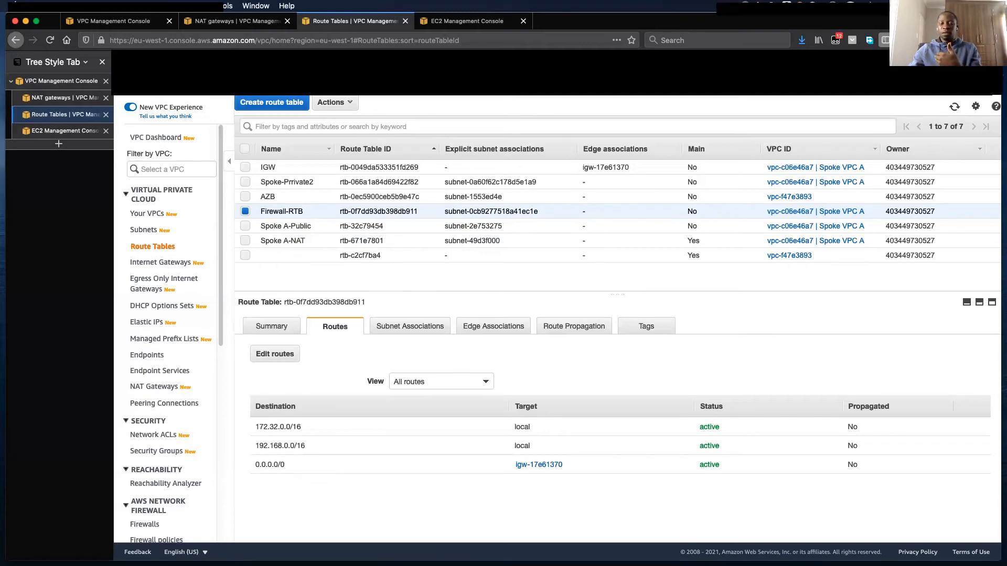
Switch to the terminal, run traceroute google.com from the private instance, and stop the trace once the first hops are listed
{"action": "key", "text": "super+Tab"}
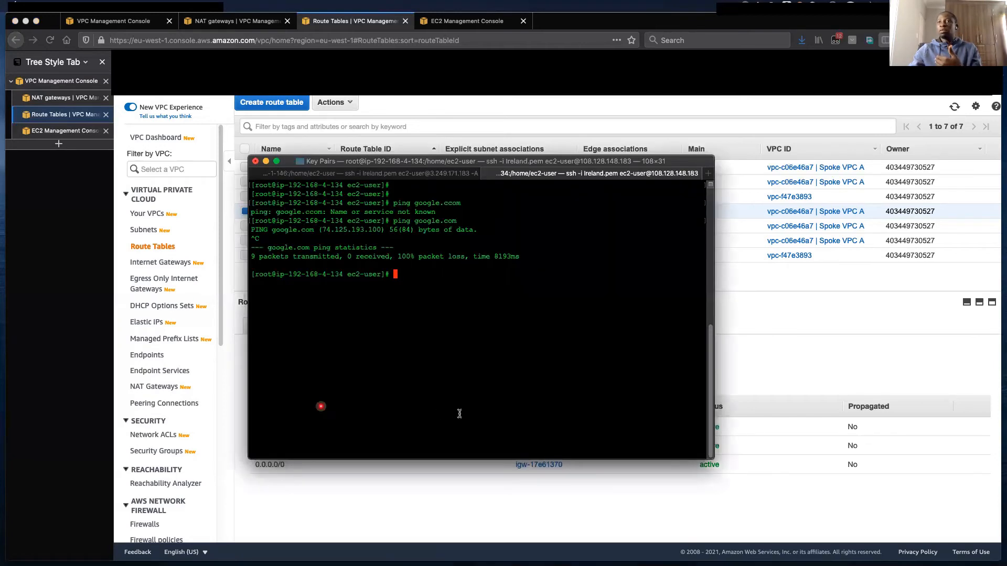
{"action": "type", "text": "tracc"}
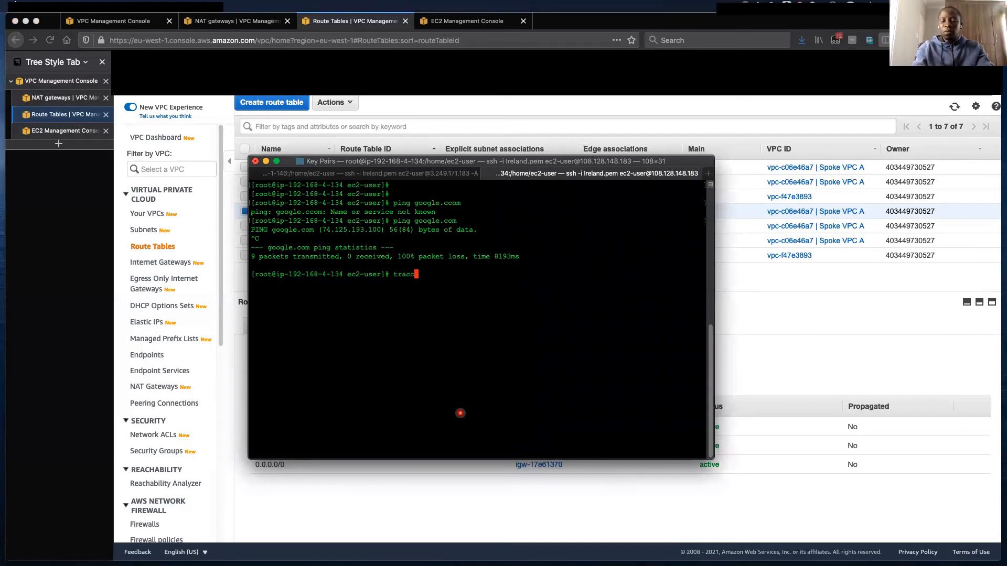
{"action": "type", "text": "ceroute"}
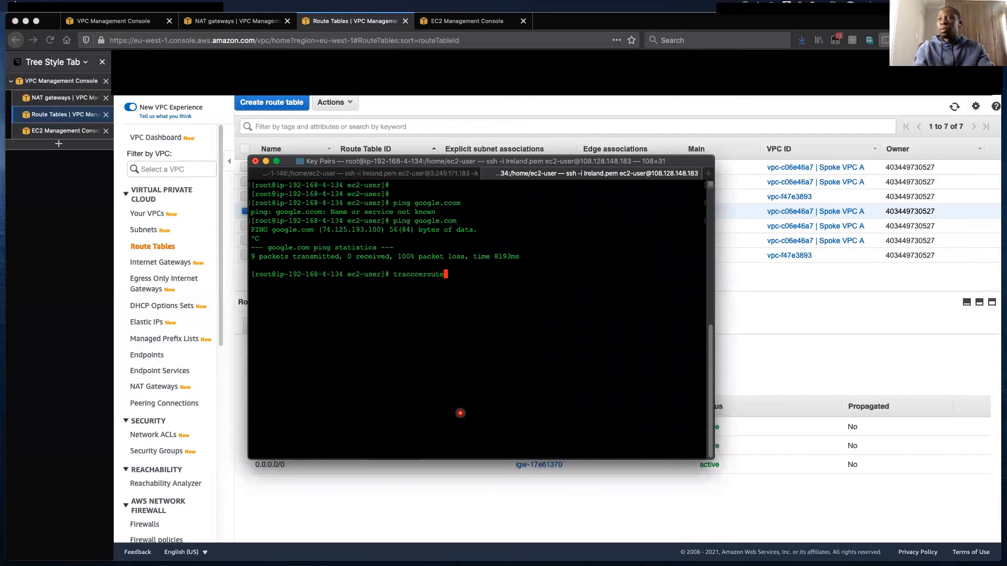
{"action": "key", "text": "Left"}
{"action": "key", "text": "Left"}
{"action": "key", "text": "Left"}
{"action": "key", "text": "Left"}
{"action": "key", "text": "Left"}
{"action": "key", "text": "Left"}
{"action": "key", "text": "Left"}
{"action": "key", "text": "BackSpace"}
{"action": "key", "text": "BackSpace"}
{"action": "key", "text": "Right"}
{"action": "key", "text": "Right"}
{"action": "key", "text": "Right"}
{"action": "key", "text": "Right"}
{"action": "key", "text": "Right"}
{"action": "key", "text": "Right"}
{"action": "key", "text": "Right"}
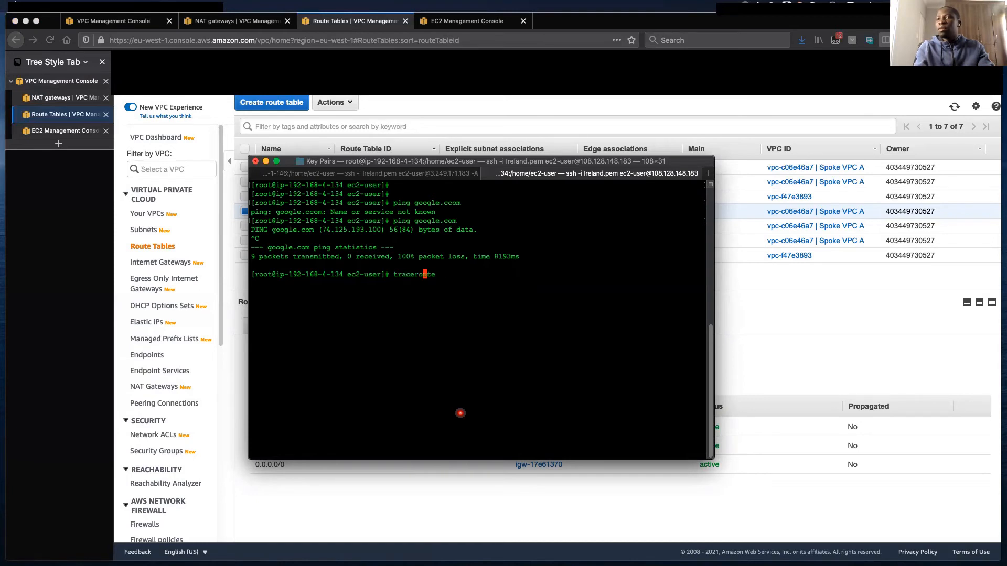
{"action": "type", "text": "googl"}
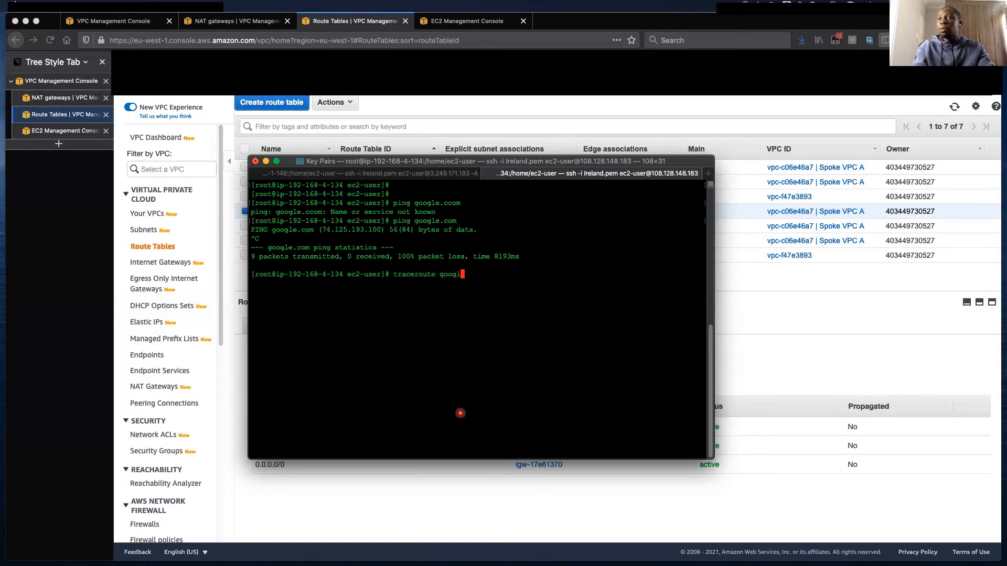
{"action": "type", "text": "e.com"}
{"action": "key", "text": "Return"}
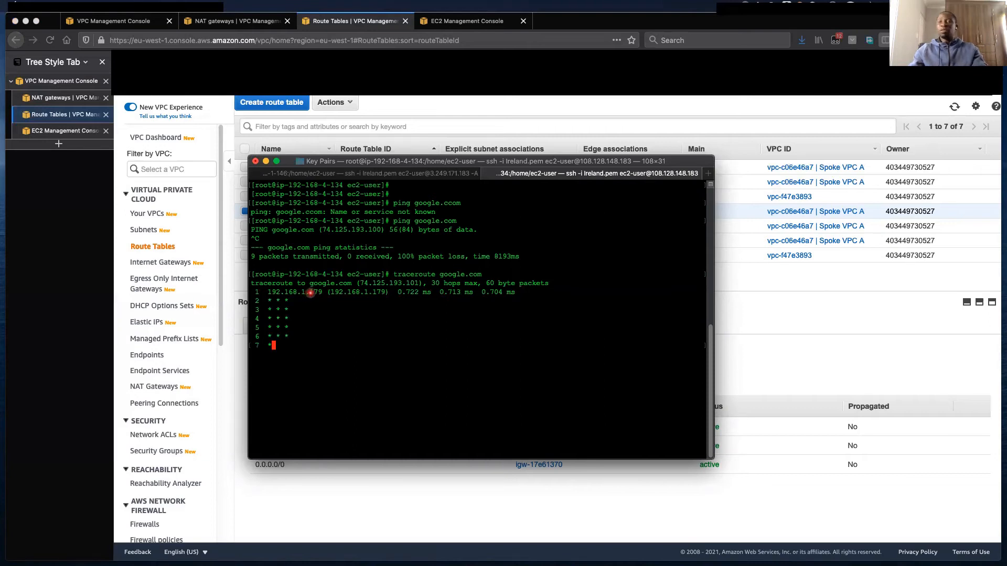
{"action": "key", "text": "ctrl+c"}
{"action": "key", "text": "ctrl+c"}
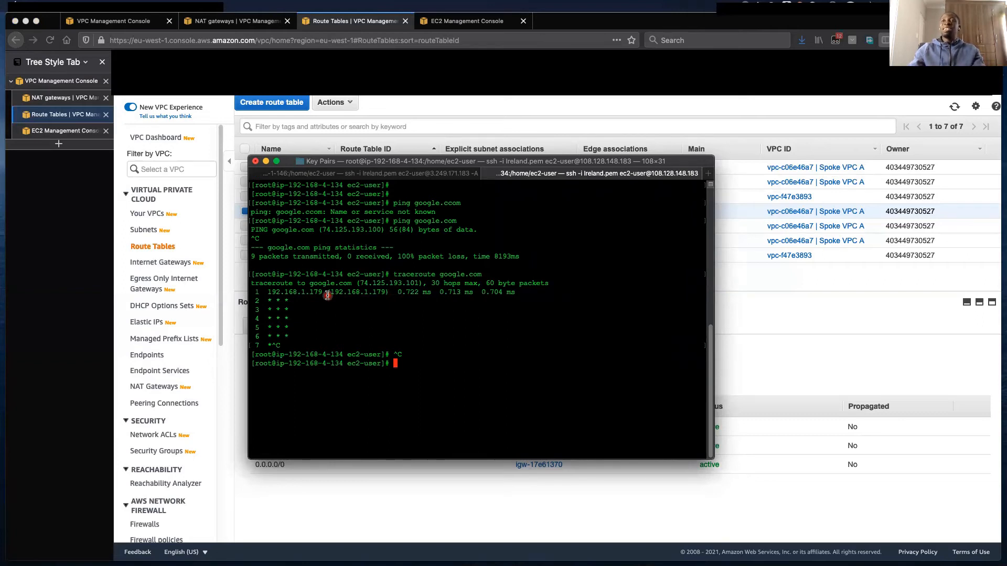
Compare the NAT gateway's private IP address in the browser with the first traceroute hop in the terminal
{"action": "left_click", "coordinate": [51, 104]}
{"action": "left_click", "coordinate": [51, 105]}
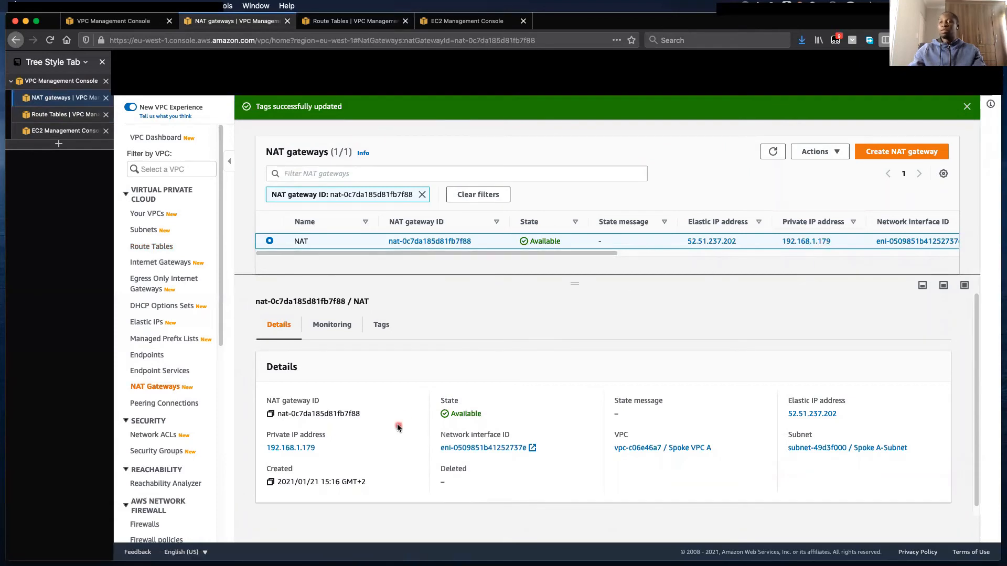
{"action": "key", "text": "super+Tab"}
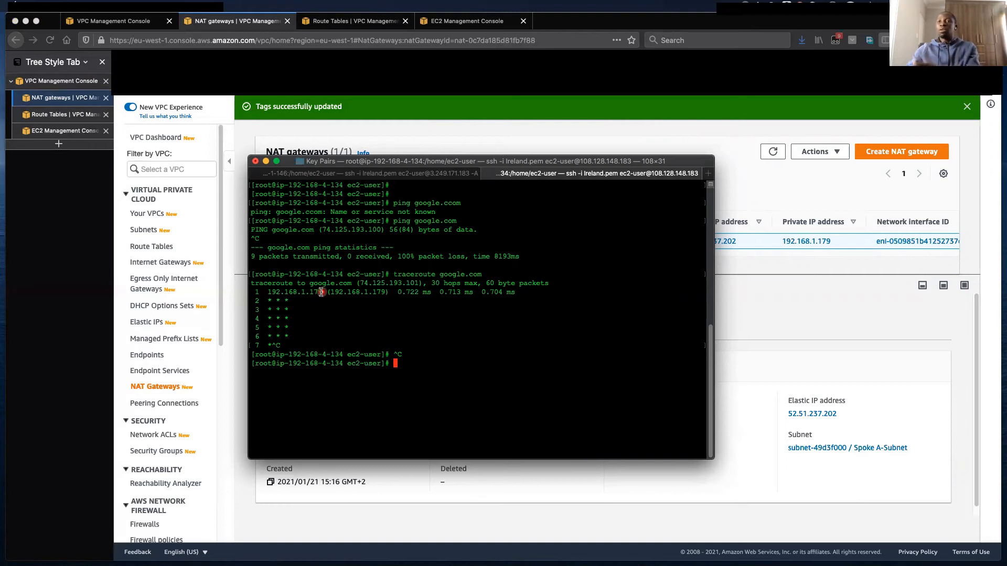
{"action": "left_click", "coordinate": [50, 97]}
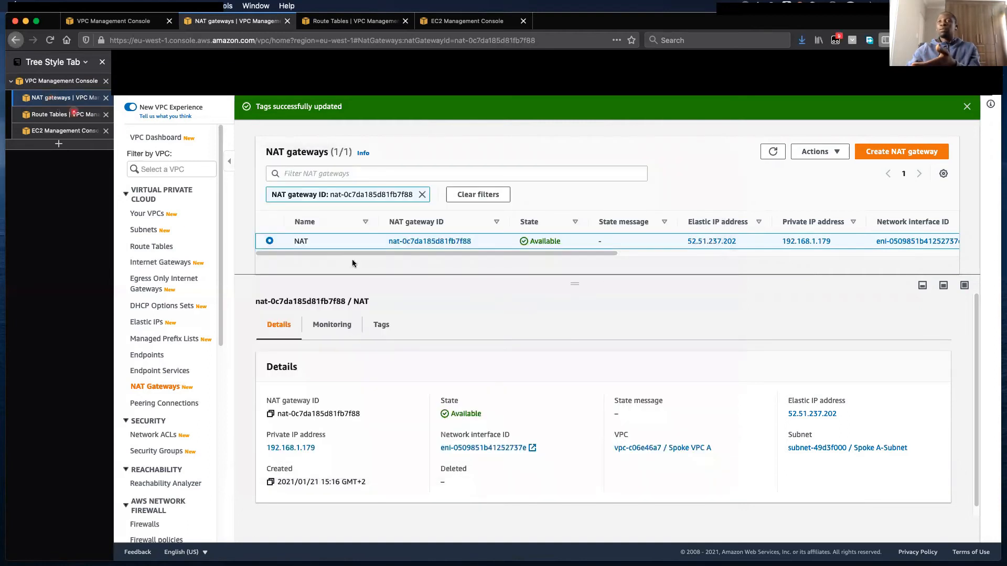
Return to the route tables and check the subnet associations and routes of only the IGW route table
{"action": "left_click", "coordinate": [60, 115]}
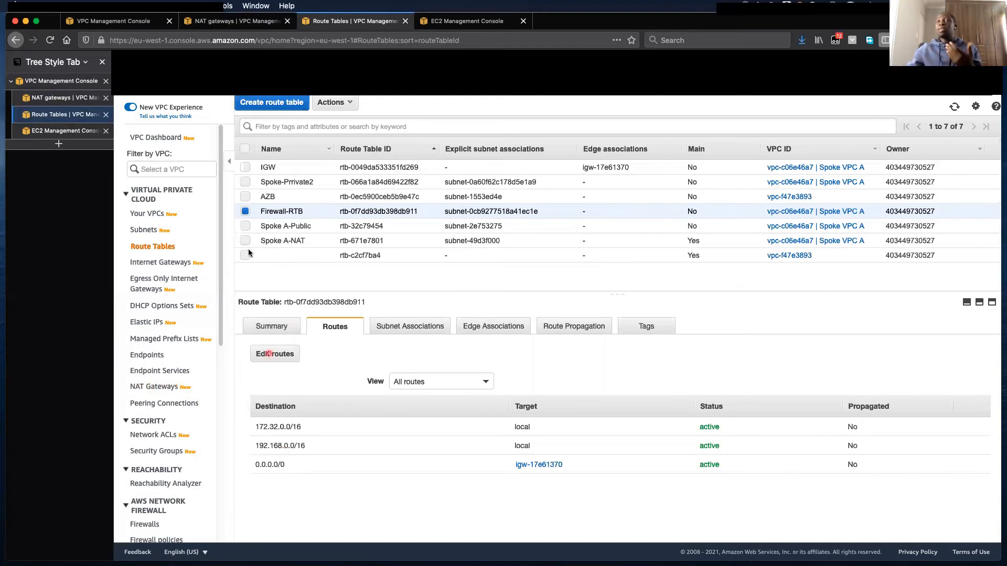
{"action": "left_click", "coordinate": [245, 168]}
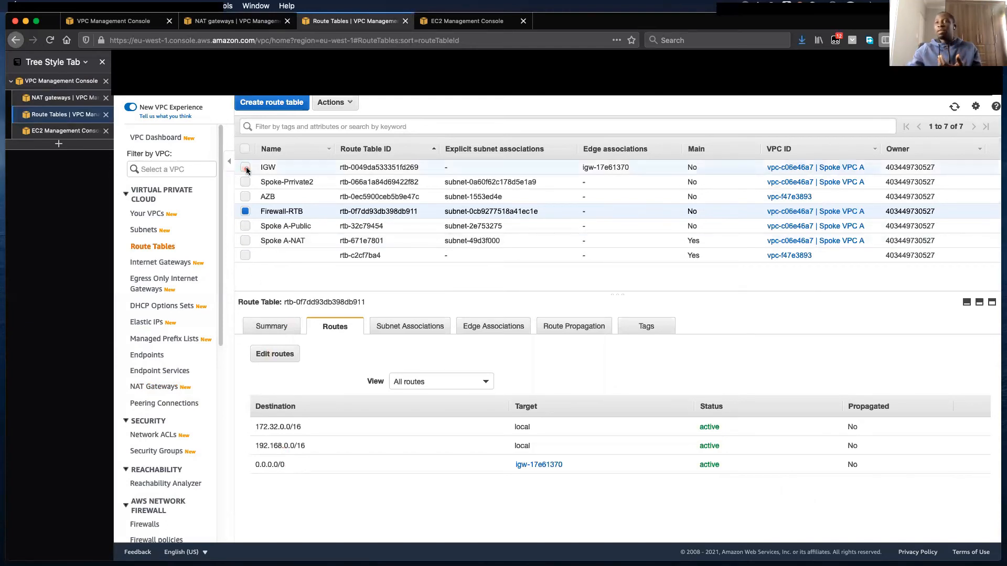
{"action": "left_click", "coordinate": [246, 211]}
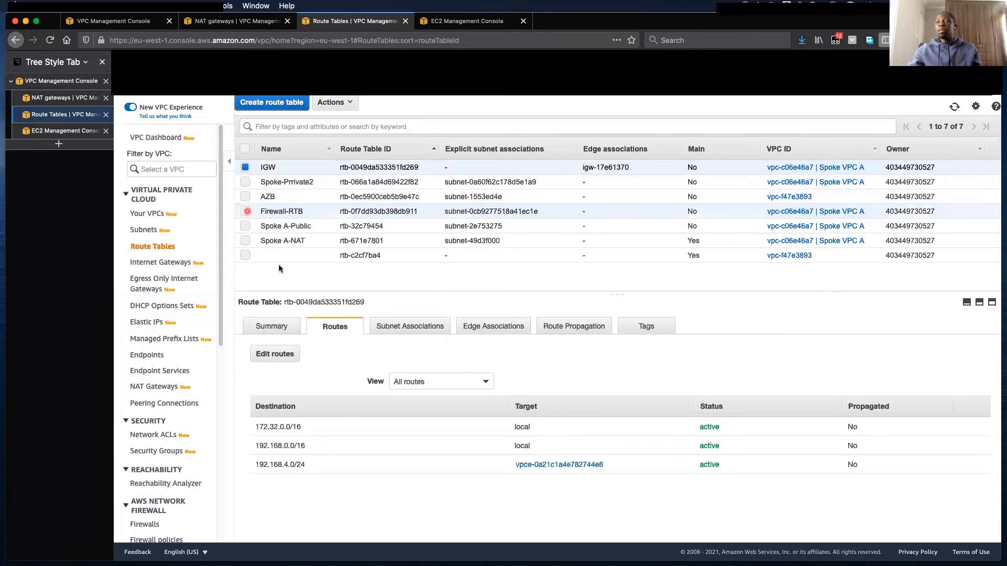
{"action": "left_click", "coordinate": [388, 327]}
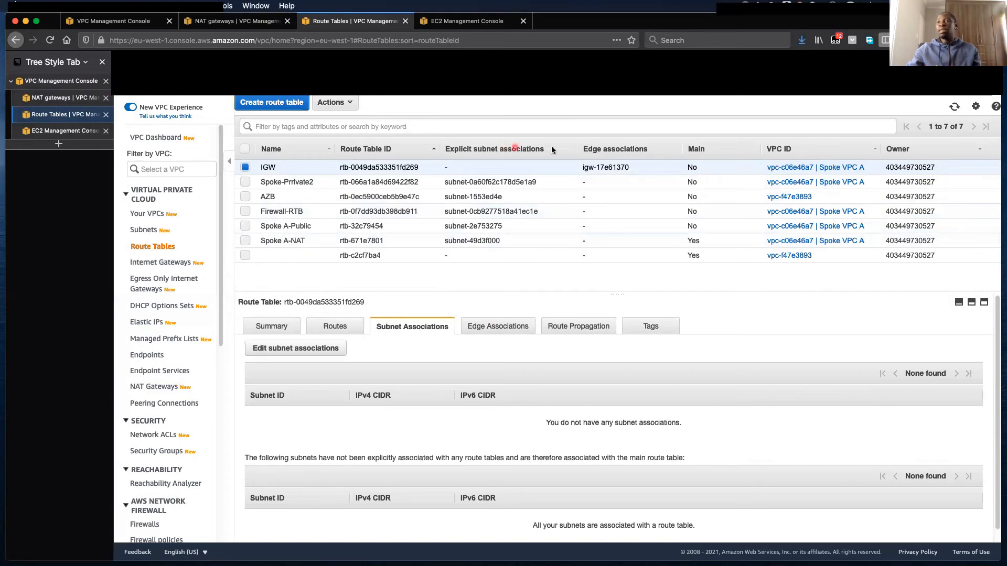
{"action": "left_click_drag", "start_coordinate": [499, 149], "coordinate": [454, 149]}
{"action": "left_click", "coordinate": [450, 163]}
{"action": "left_click", "coordinate": [336, 328]}
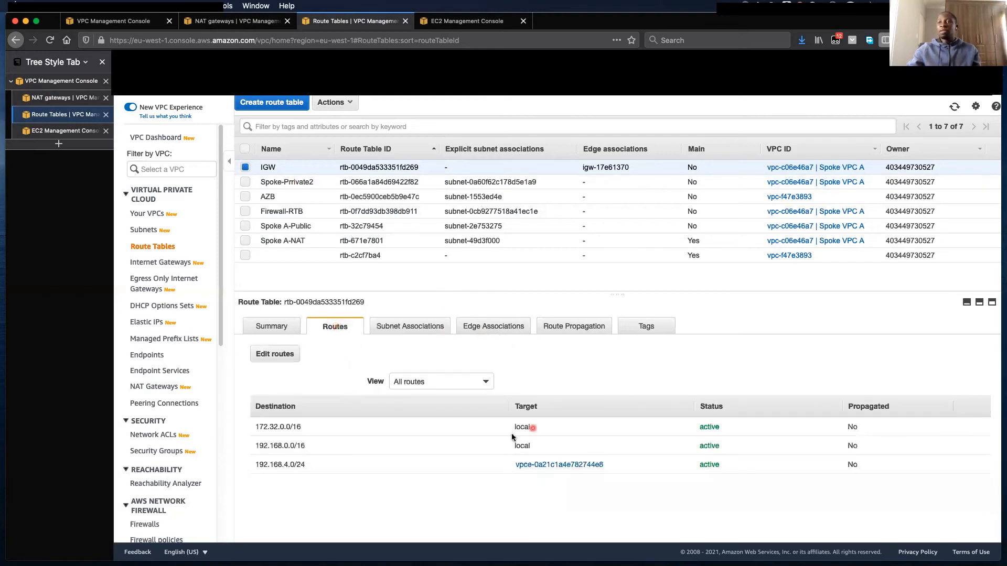
Examine the IGW route table's edge associations alongside its 192.168.4.0/24 route and subnet associations
{"action": "left_click_drag", "start_coordinate": [315, 448], "coordinate": [270, 447]}
{"action": "left_click", "coordinate": [410, 329]}
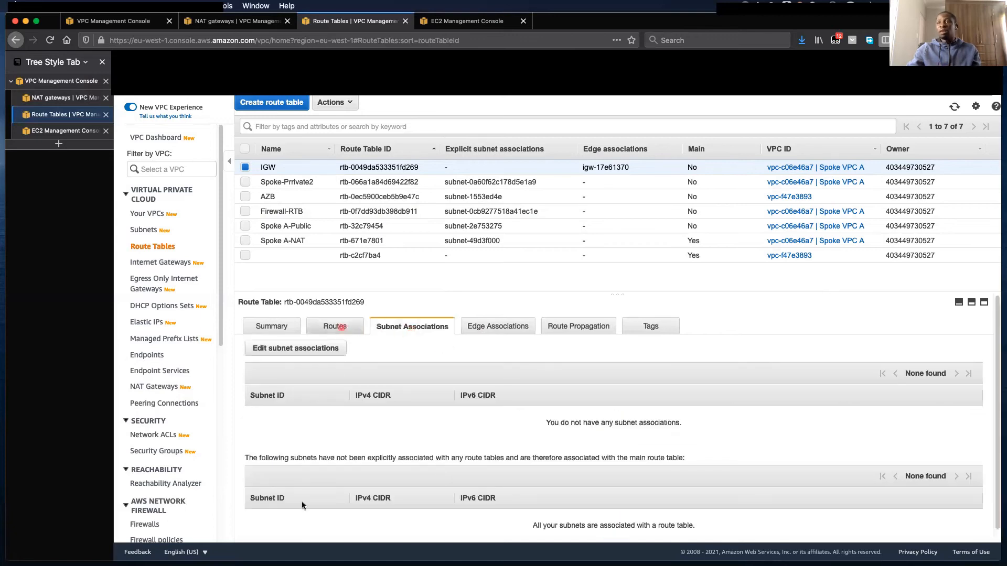
{"action": "left_click", "coordinate": [341, 327]}
{"action": "left_click", "coordinate": [292, 466]}
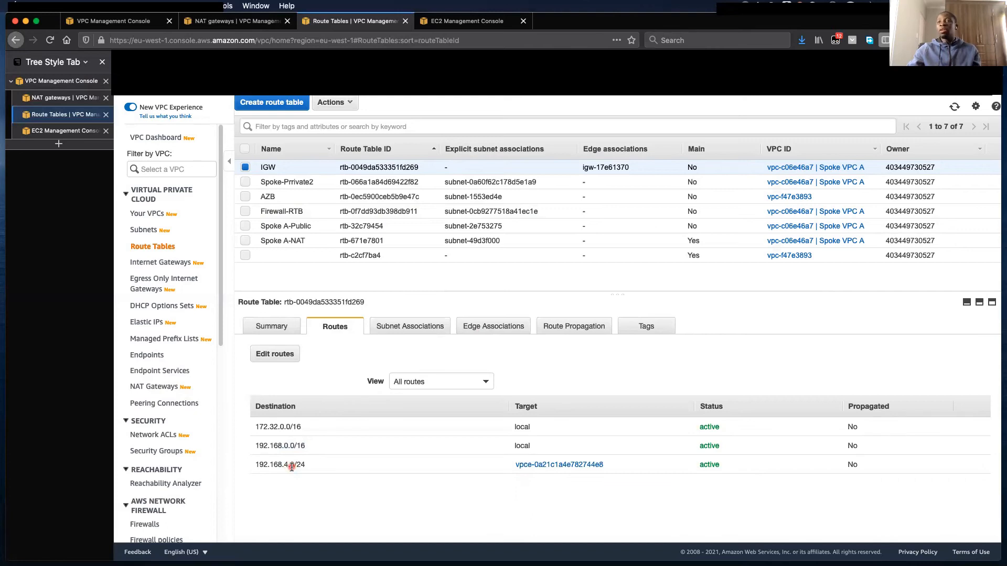
{"action": "left_click", "coordinate": [407, 327]}
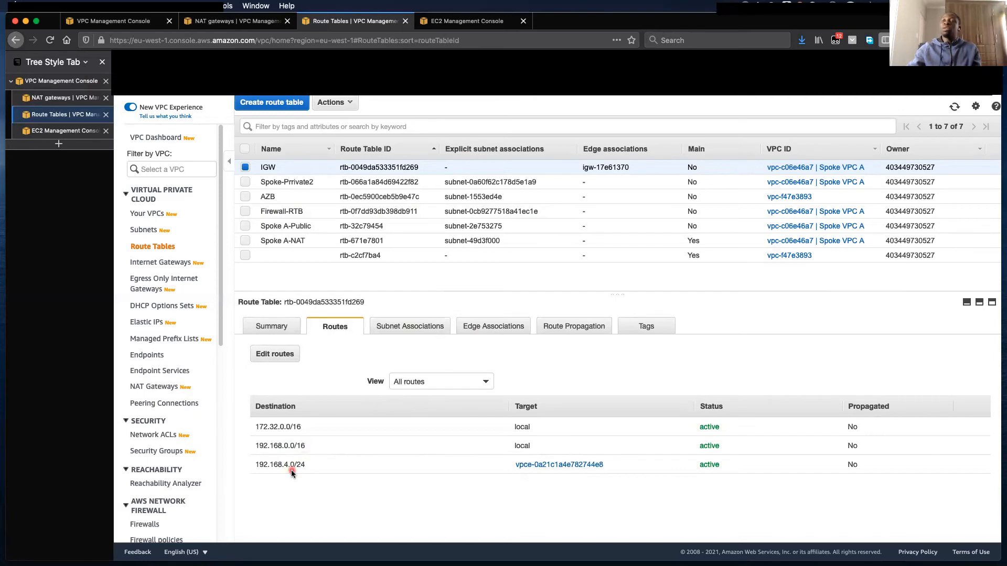
{"action": "left_click", "coordinate": [480, 331]}
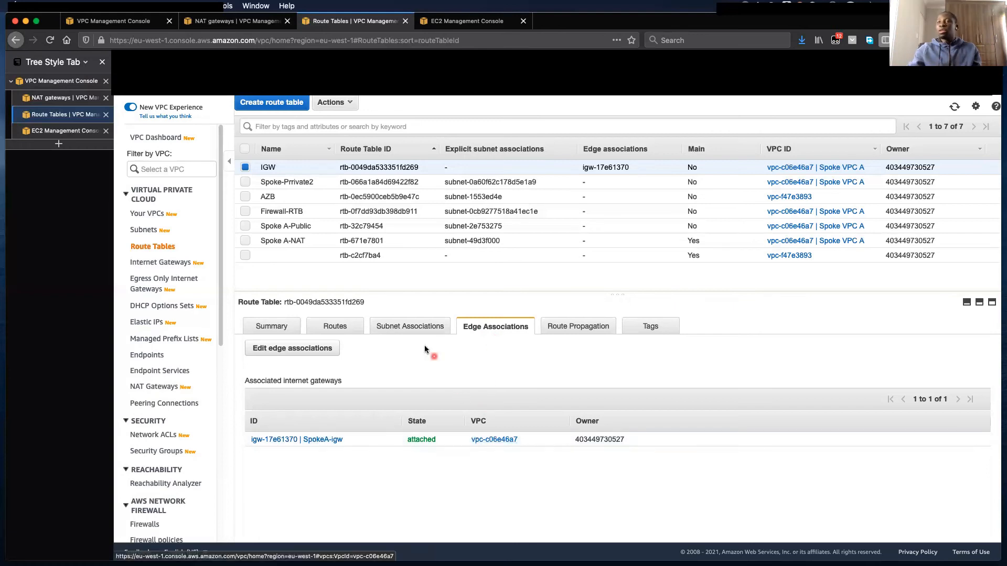
{"action": "left_click", "coordinate": [410, 328]}
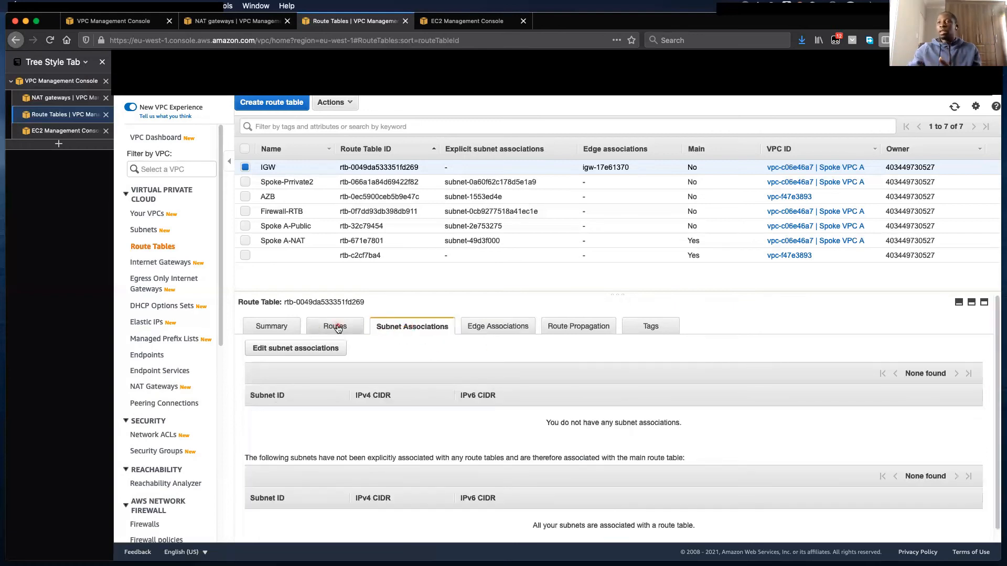
{"action": "left_click", "coordinate": [335, 327]}
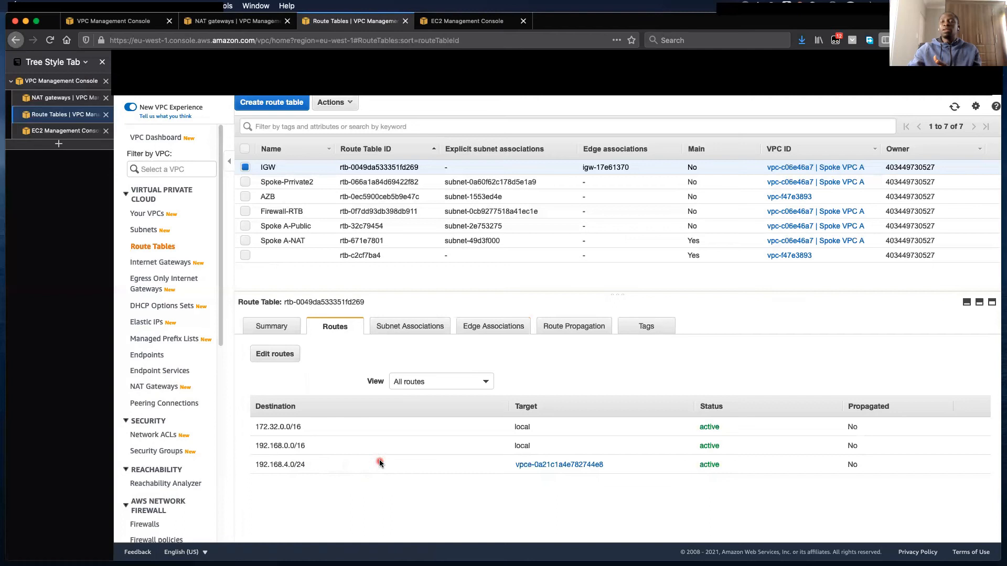
Compare the instance's subnet in the terminal prompt with the destination and target of the IGW table's firewall endpoint route
{"action": "key", "text": "super+Tab"}
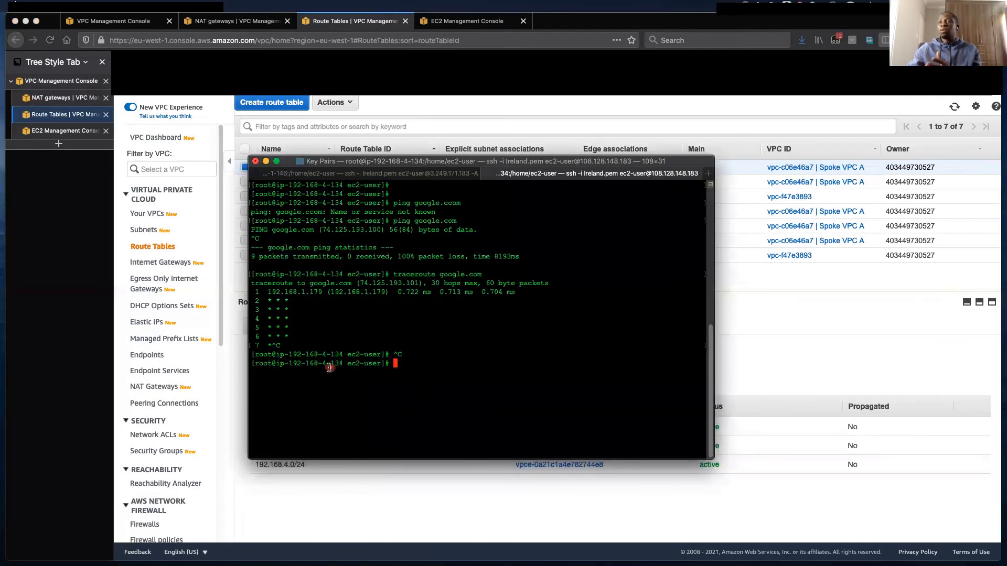
{"action": "left_click", "coordinate": [448, 129]}
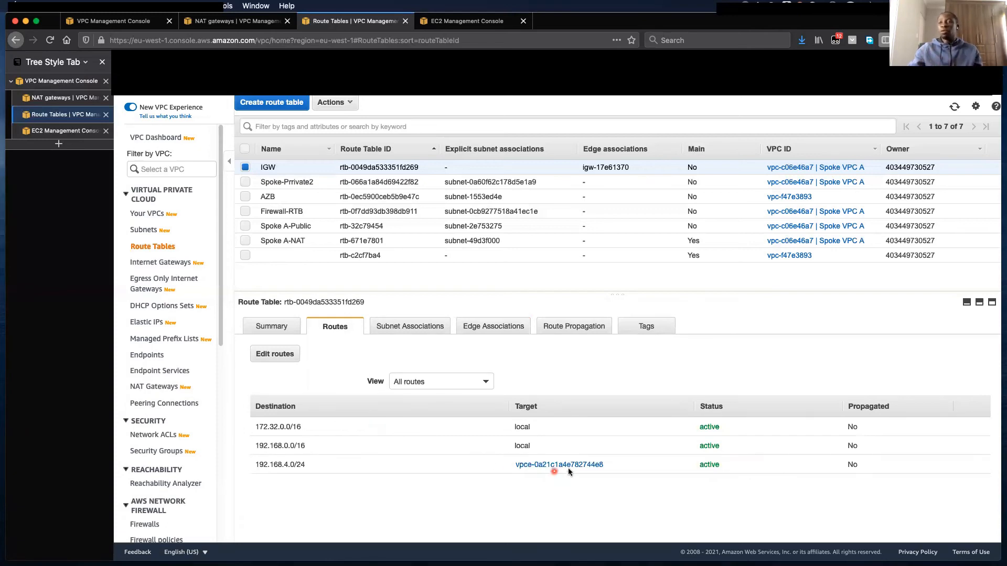
{"action": "left_click_drag", "start_coordinate": [625, 466], "coordinate": [514, 467]}
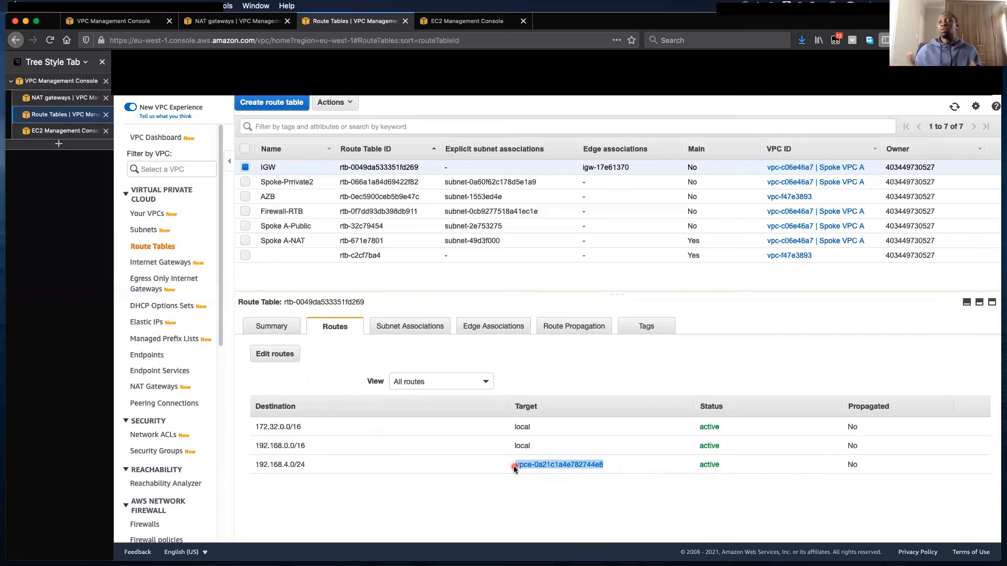
{"action": "double_click", "coordinate": [286, 465]}
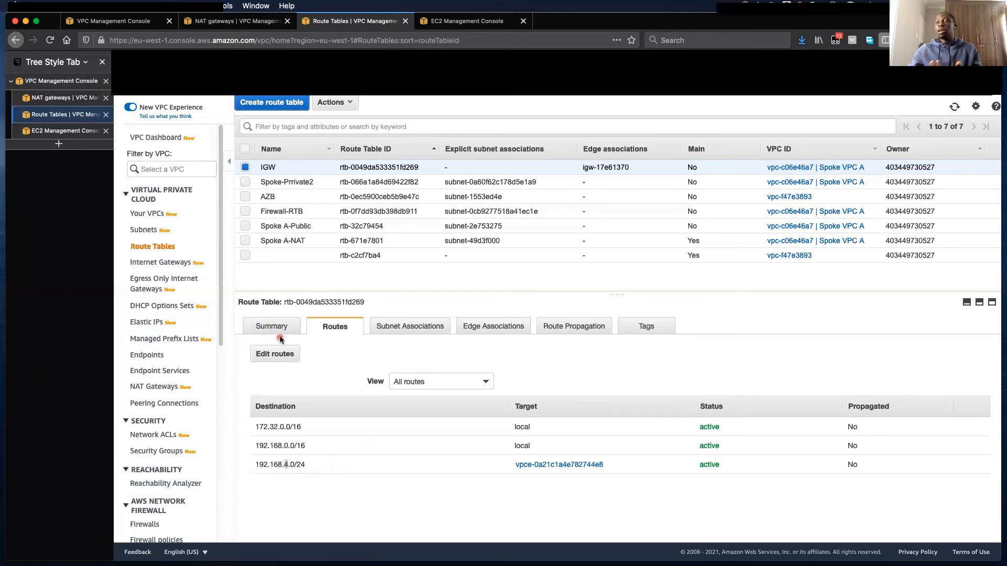
Set the destination of the IGW route table's firewall endpoint route to 192.168.1.0/24 and save the routes
{"action": "left_click", "coordinate": [279, 355]}
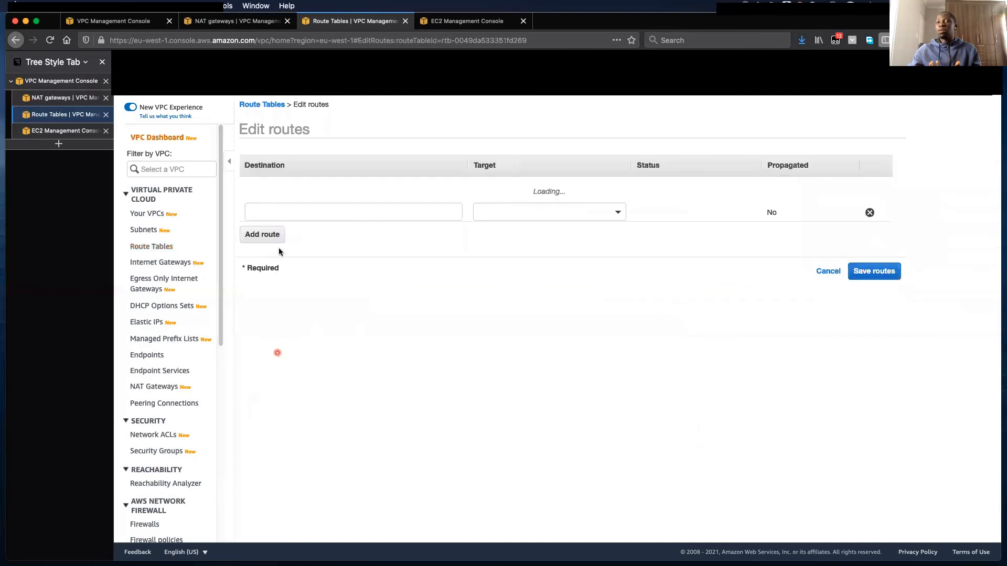
{"action": "left_click", "coordinate": [179, 224]}
{"action": "left_click", "coordinate": [161, 223]}
{"action": "key", "text": "BackSpace"}
{"action": "type", "text": "1"}
{"action": "left_click", "coordinate": [752, 283]}
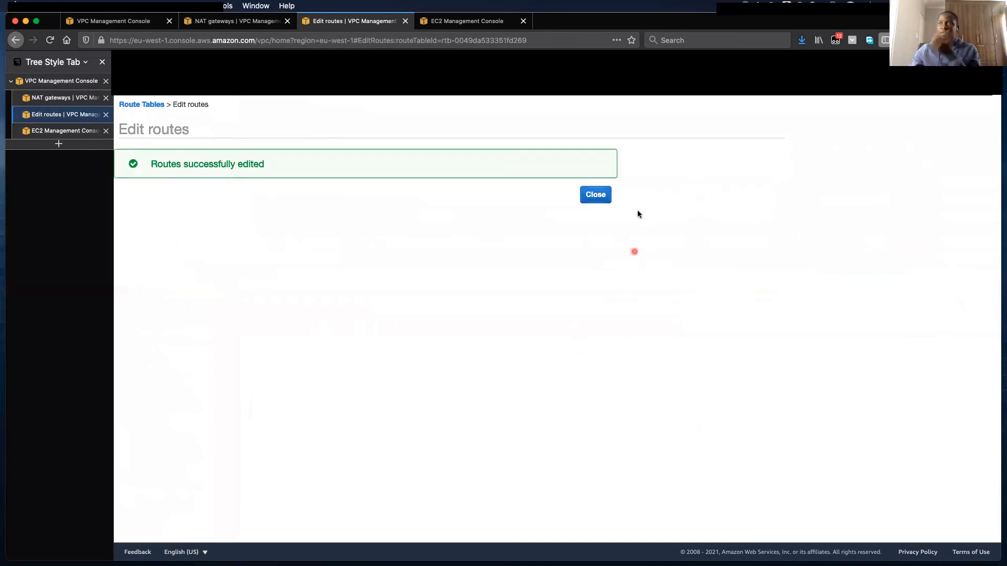
{"action": "left_click", "coordinate": [599, 195]}
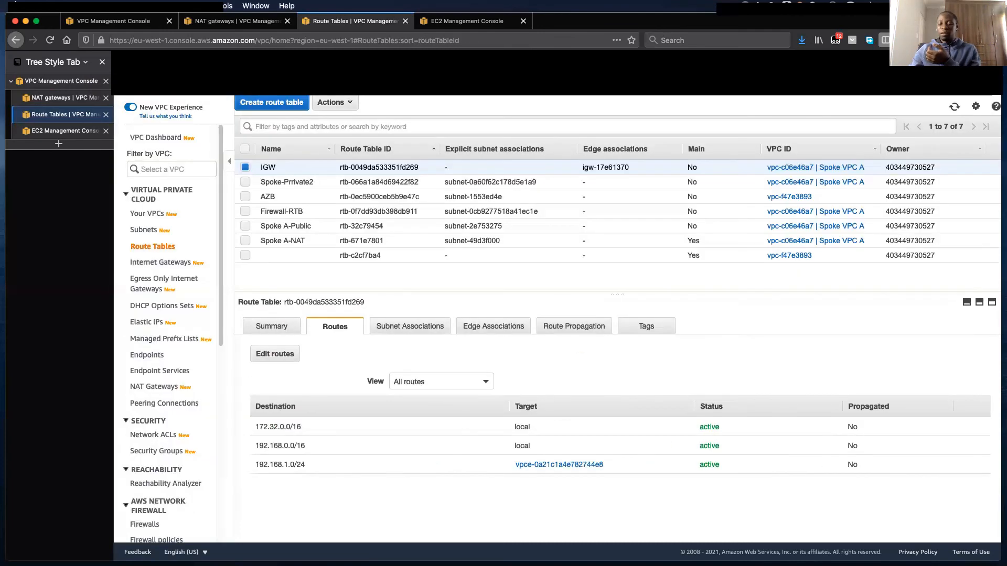
Switch to the terminal, rerun ping google.com from the private instance, and stop it after several replies
{"action": "left_click", "coordinate": [27, 422]}
{"action": "left_click", "coordinate": [387, 400]}
{"action": "key", "text": "Up"}
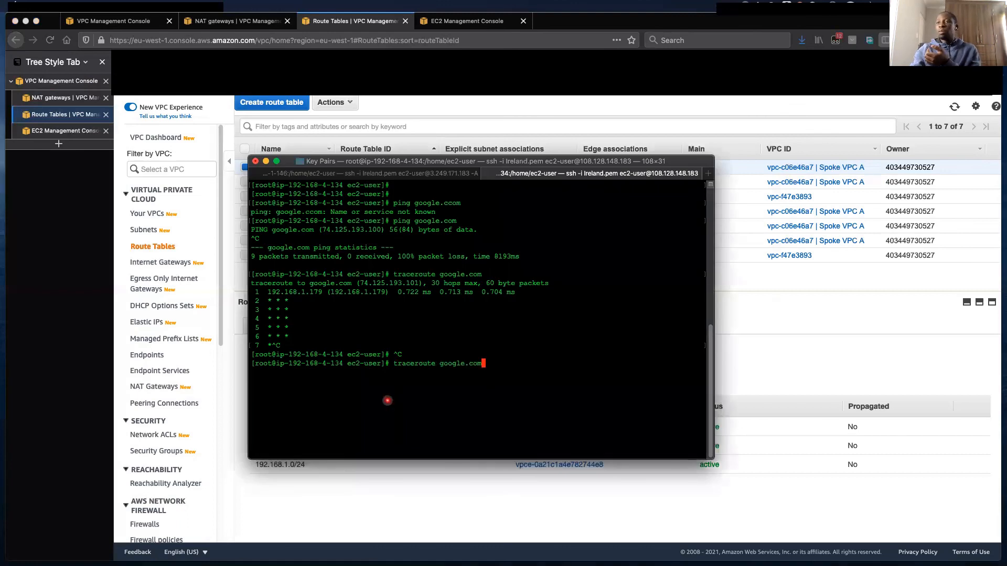
{"action": "key", "text": "Up"}
{"action": "key", "text": "Return"}
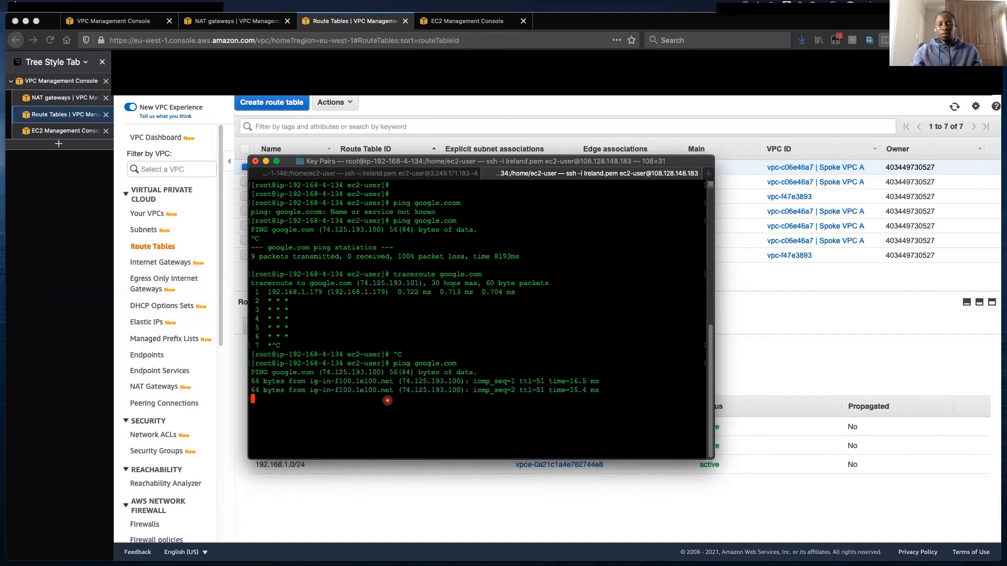
{"action": "type", "text": "c"}
{"action": "key", "text": "Up"}
{"action": "key", "text": "Up"}
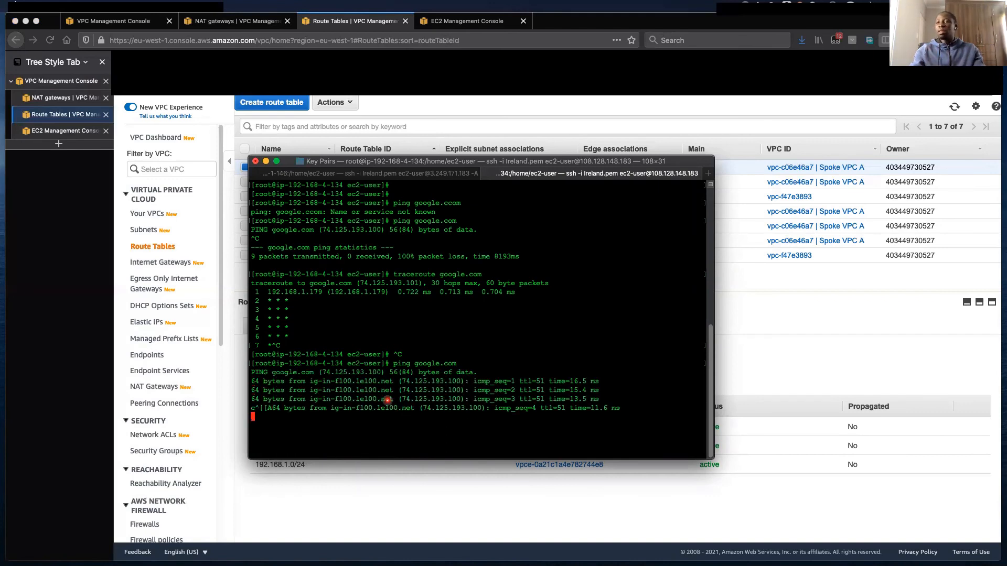
{"action": "key", "text": "ctrl+c"}
{"action": "key", "text": "ctrl+c"}
{"action": "key", "text": "ctrl+c"}
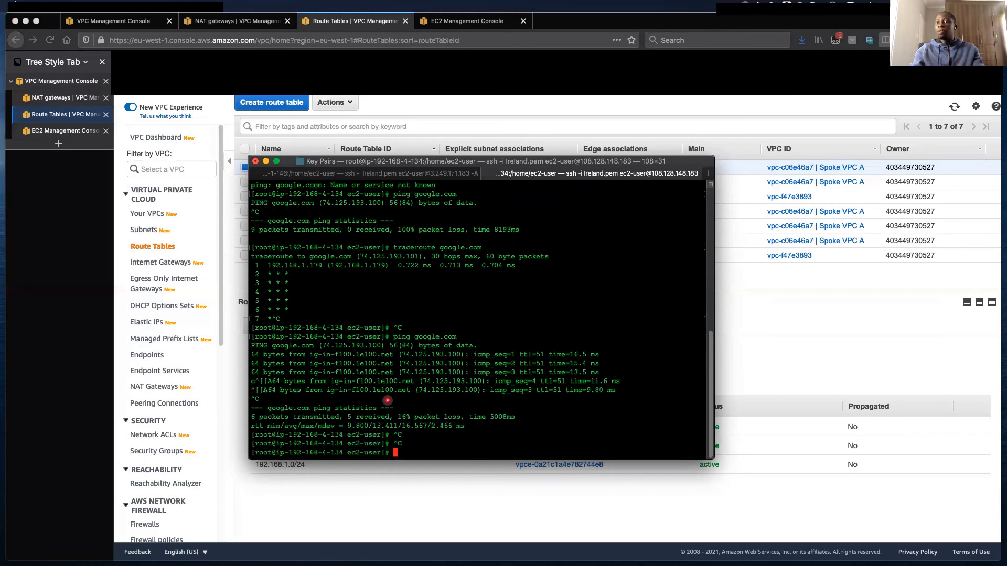
Rerun traceroute google.com from the private instance and review the hops from the first one onward
{"action": "key", "text": "Up"}
{"action": "key", "text": "Up"}
{"action": "key", "text": "Return"}
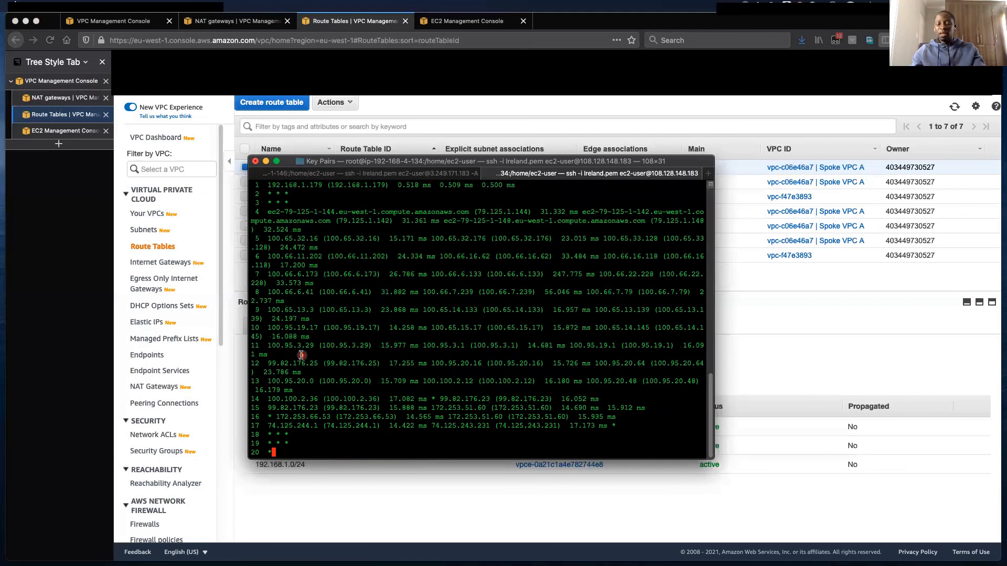
{"action": "scroll", "coordinate": [312, 278], "scroll_direction": "up", "scroll_amount": 5}
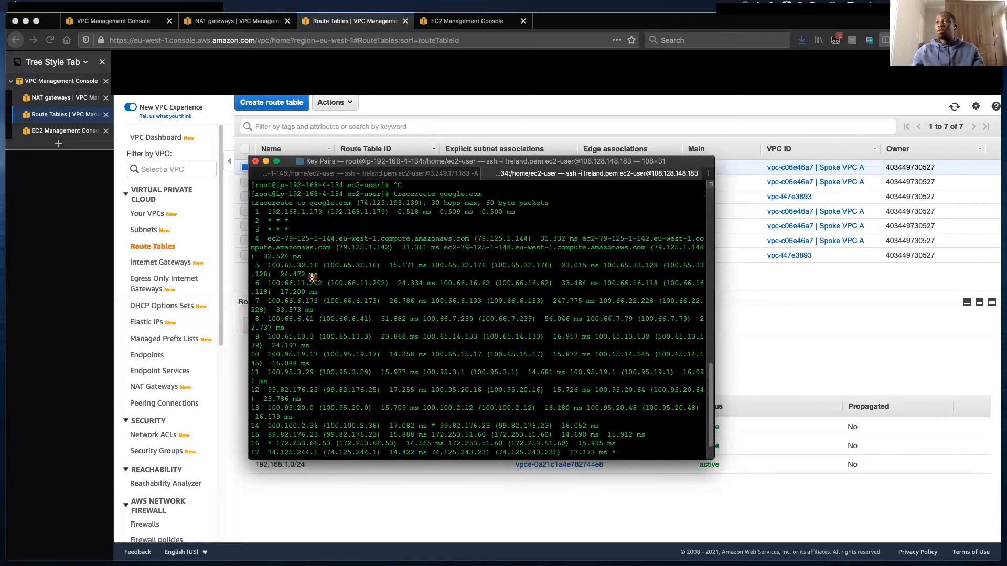
{"action": "scroll", "coordinate": [336, 399], "scroll_direction": "down", "scroll_amount": 5}
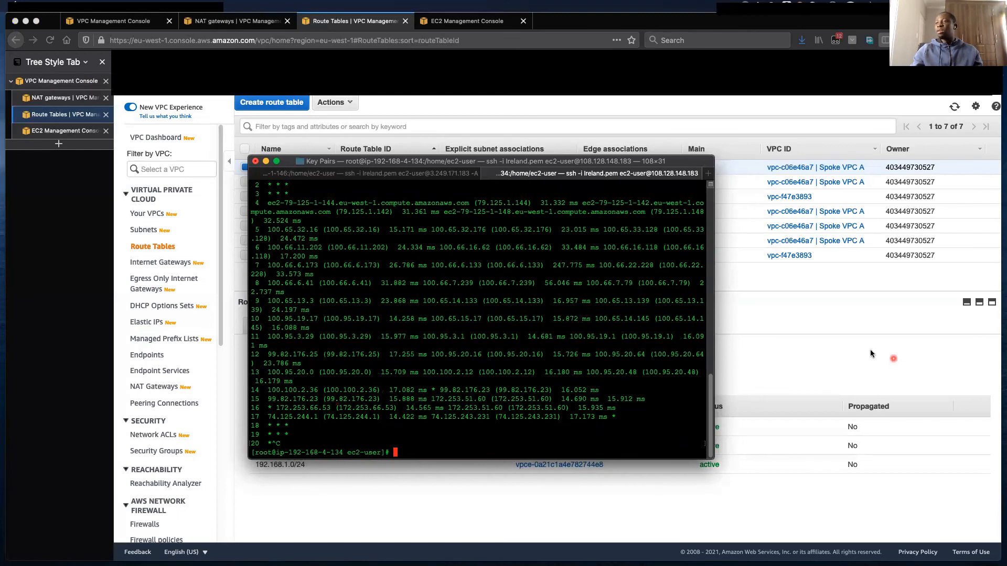
Switch back to the browser and open the stateful ICMP-Rule group from the NetworkInCloud firewall's associated policy rule groups
{"action": "left_click", "coordinate": [737, 370]}
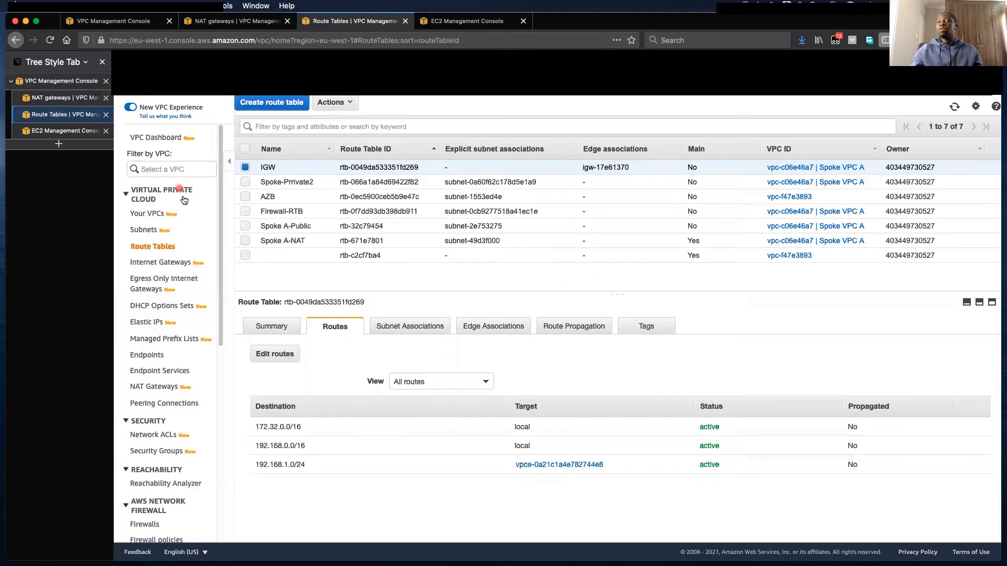
{"action": "left_click", "coordinate": [42, 83]}
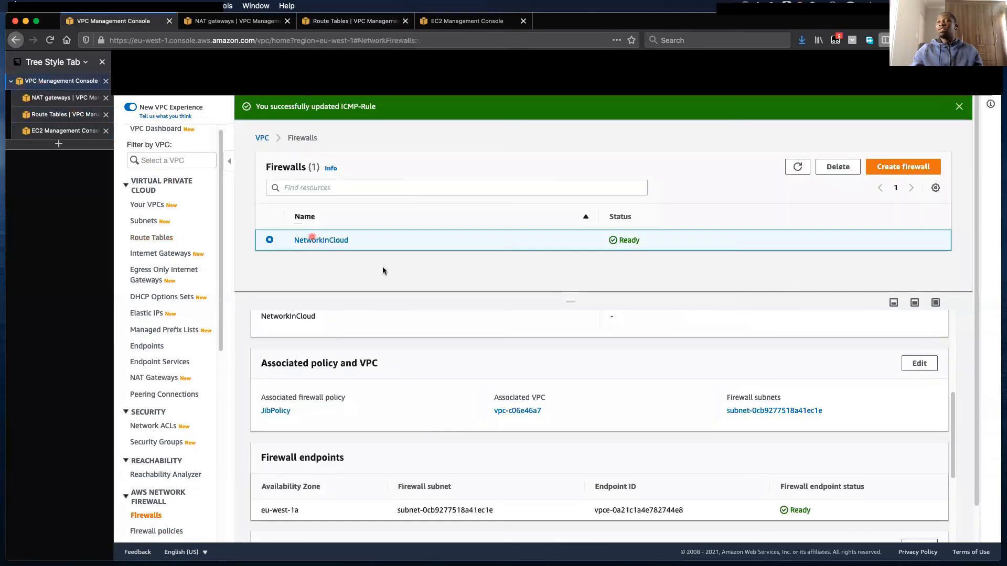
{"action": "scroll", "coordinate": [418, 438], "scroll_direction": "down", "scroll_amount": 3}
{"action": "scroll", "coordinate": [419, 438], "scroll_direction": "down", "scroll_amount": 1}
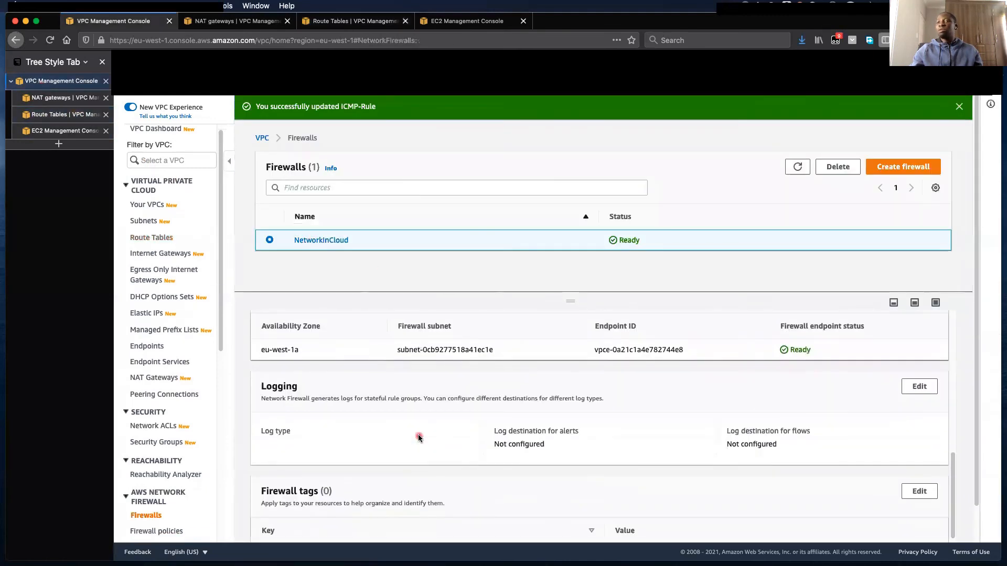
{"action": "scroll", "coordinate": [419, 438], "scroll_direction": "down", "scroll_amount": 4}
{"action": "scroll", "coordinate": [418, 438], "scroll_direction": "up", "scroll_amount": 20}
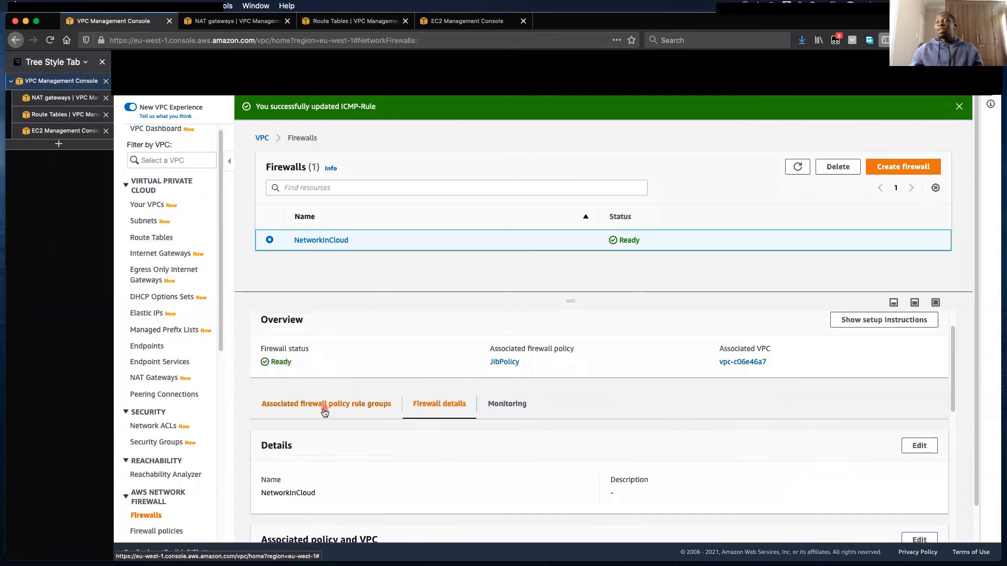
{"action": "left_click", "coordinate": [325, 405]}
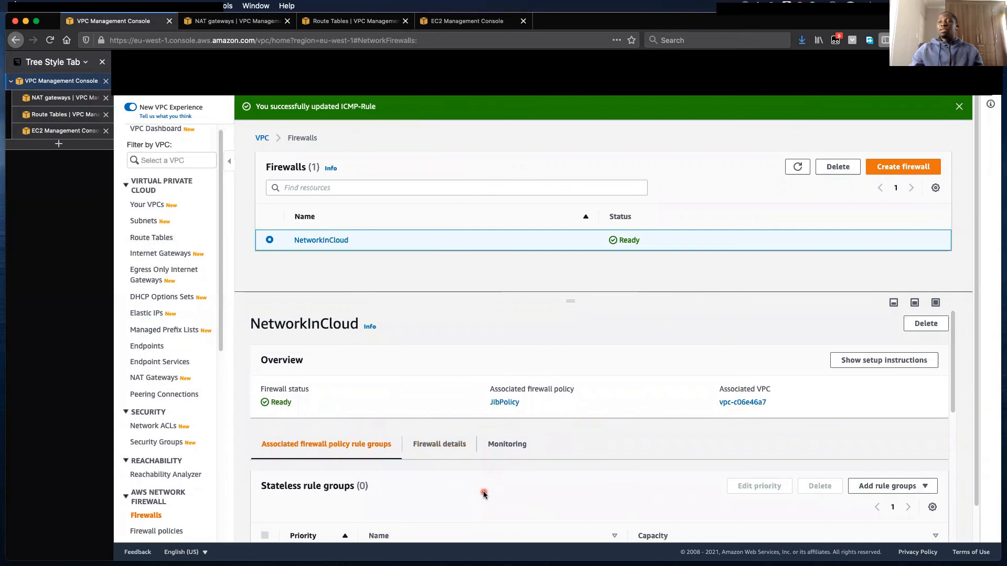
{"action": "scroll", "coordinate": [458, 472], "scroll_direction": "down", "scroll_amount": 5}
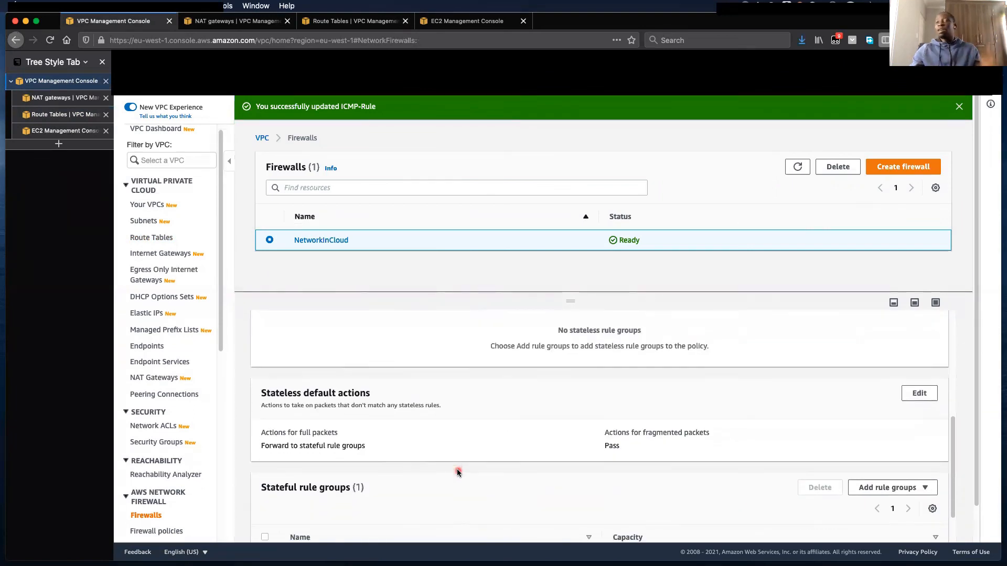
{"action": "scroll", "coordinate": [458, 471], "scroll_direction": "down", "scroll_amount": 3}
{"action": "left_click", "coordinate": [308, 441]}
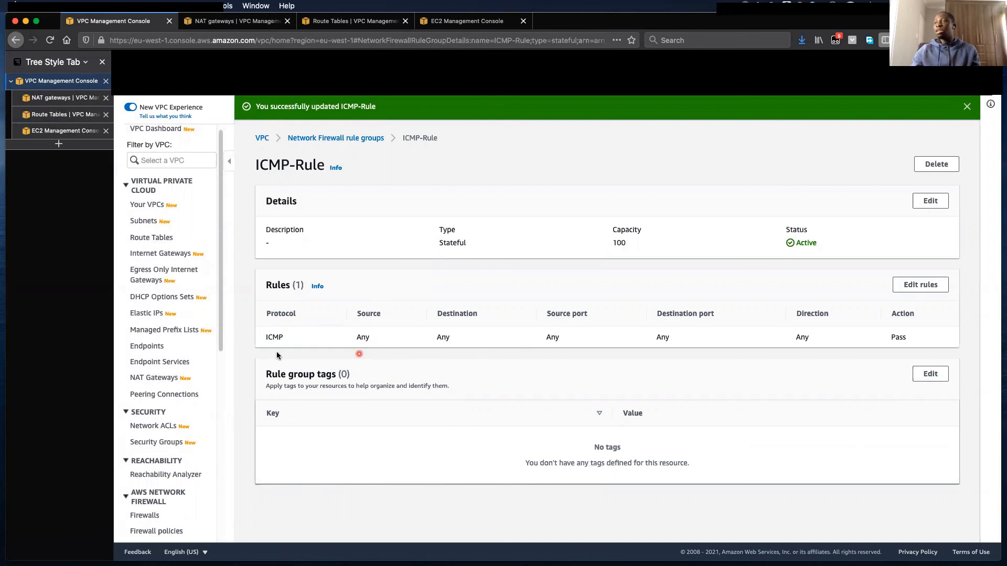
Change the ICMP rule's action to Drop in ICMP-Rule and save the rule group
{"action": "left_click", "coordinate": [361, 340]}
{"action": "left_click", "coordinate": [918, 290]}
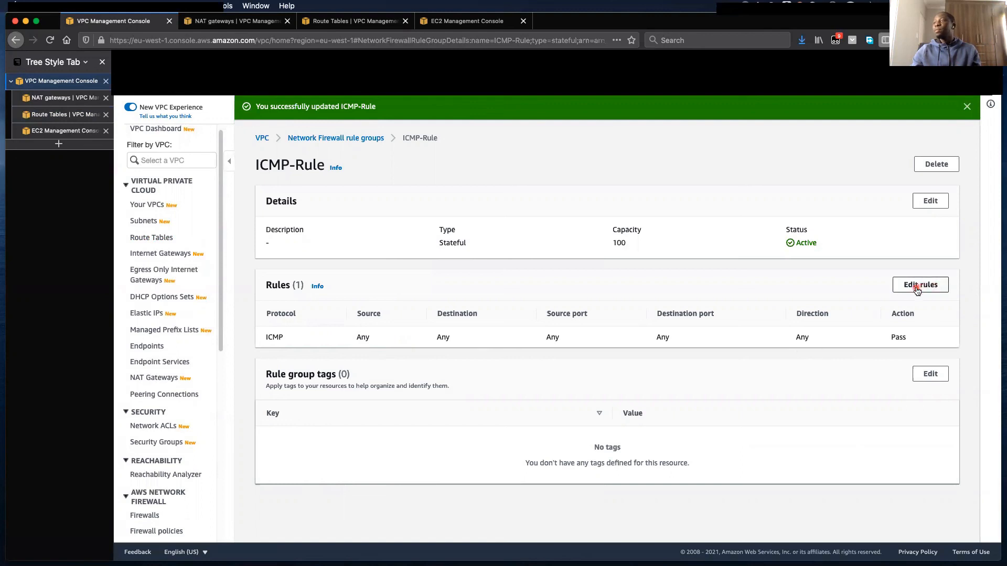
{"action": "left_click", "coordinate": [918, 290]}
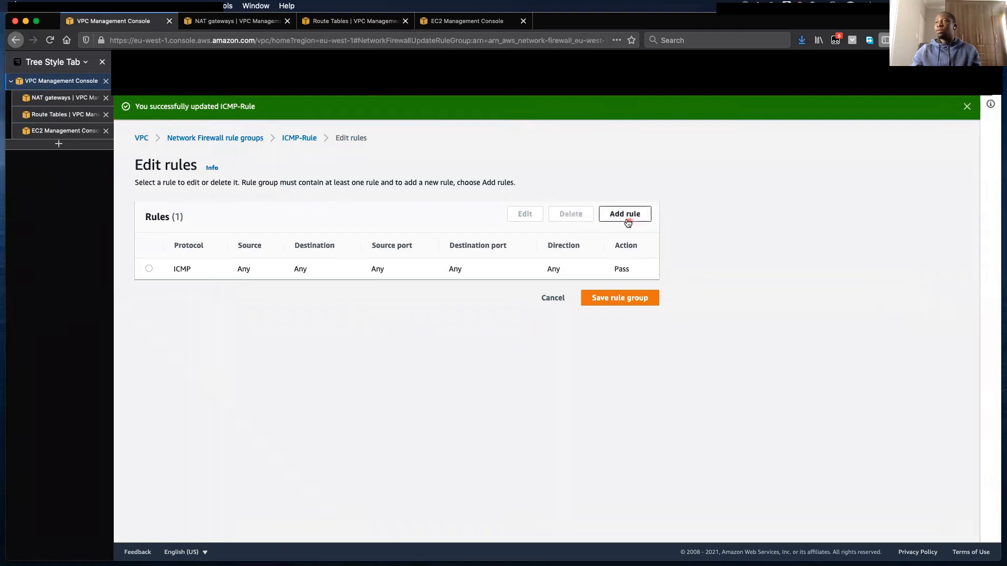
{"action": "left_click", "coordinate": [149, 269]}
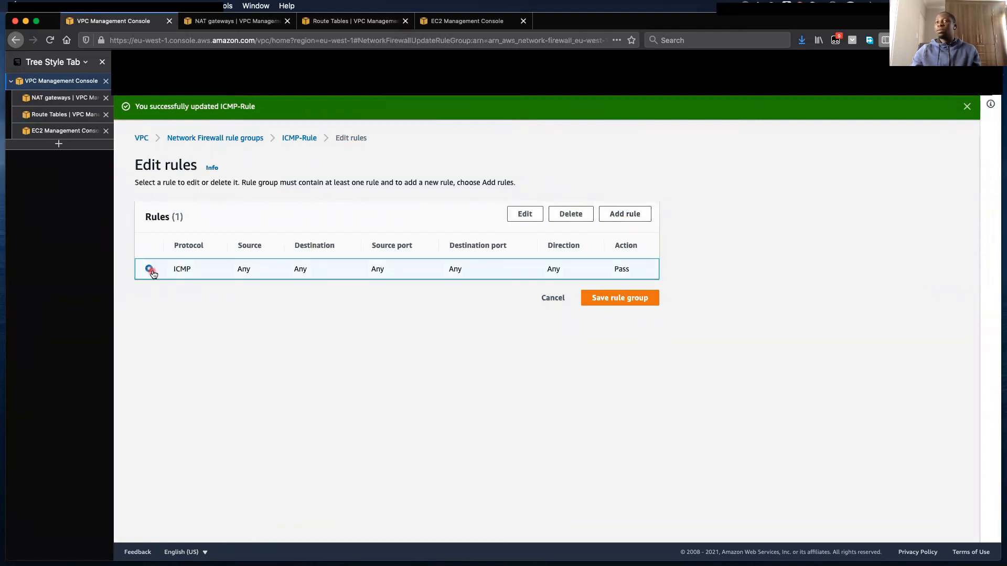
{"action": "left_click", "coordinate": [526, 219]}
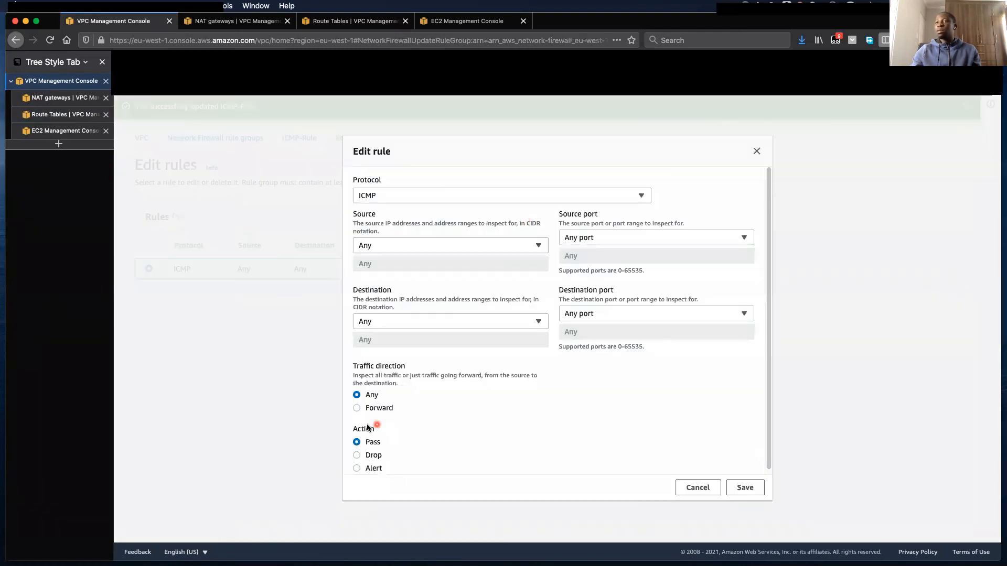
{"action": "left_click", "coordinate": [367, 460]}
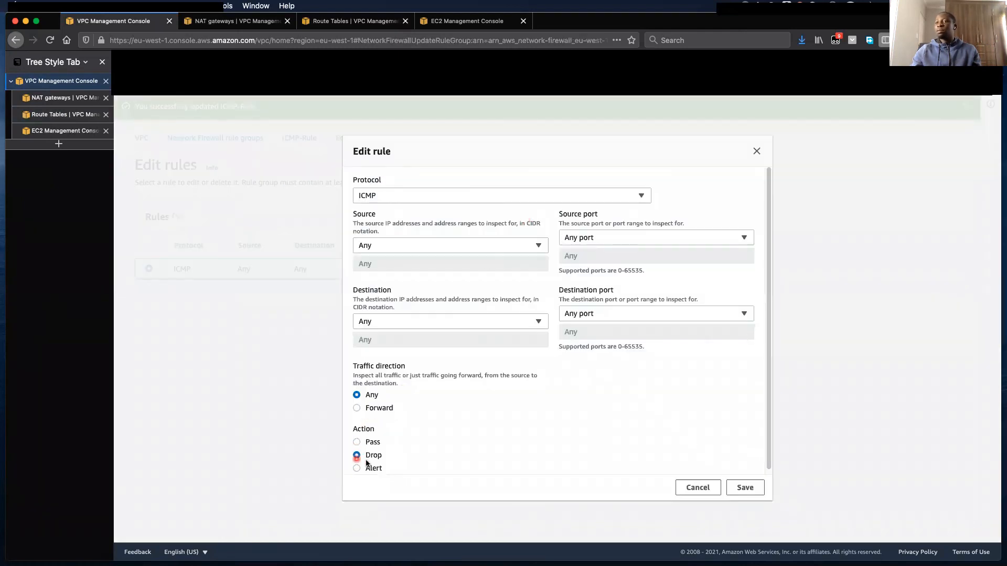
{"action": "left_click", "coordinate": [745, 488]}
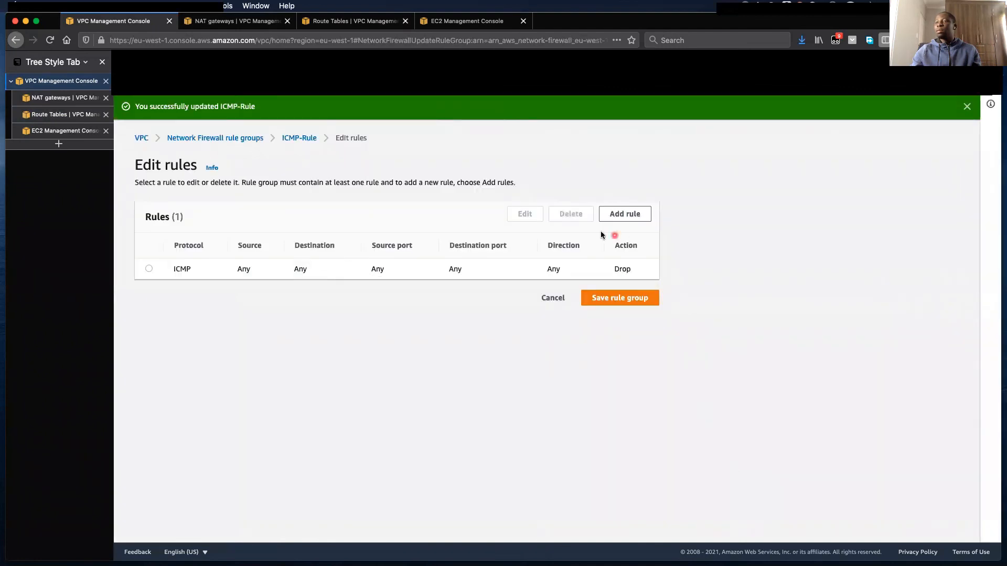
{"action": "left_click", "coordinate": [613, 300]}
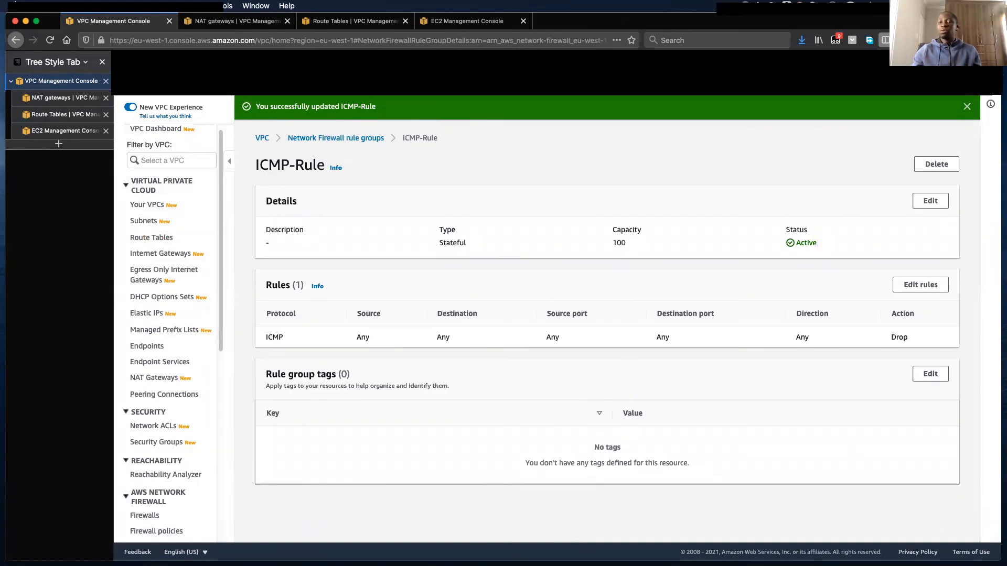
Switch to the terminal, rerun ping google.com from the private instance to test the drop rule, and suspend it
{"action": "key", "text": "super+Tab"}
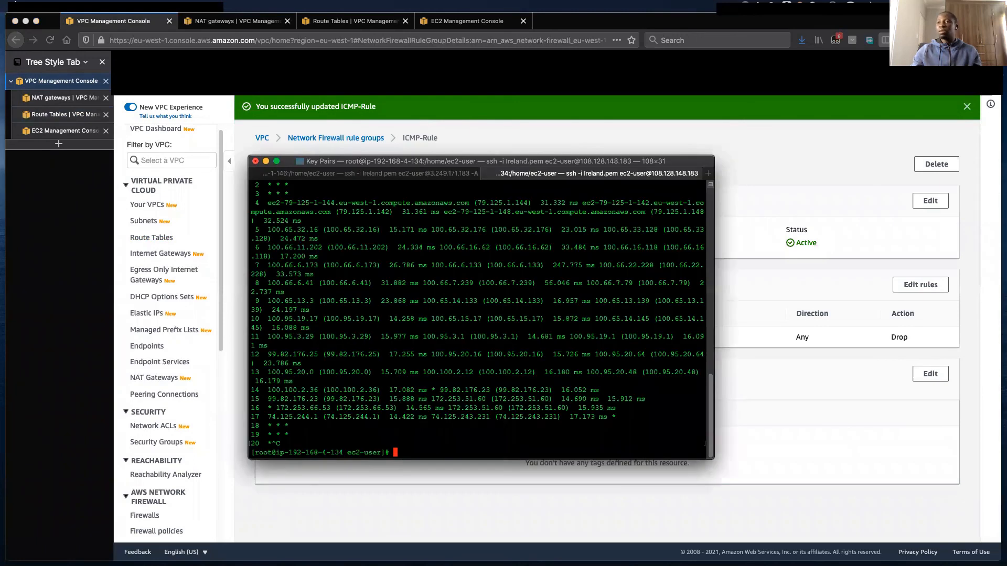
{"action": "key", "text": "Up"}
{"action": "key", "text": "Up"}
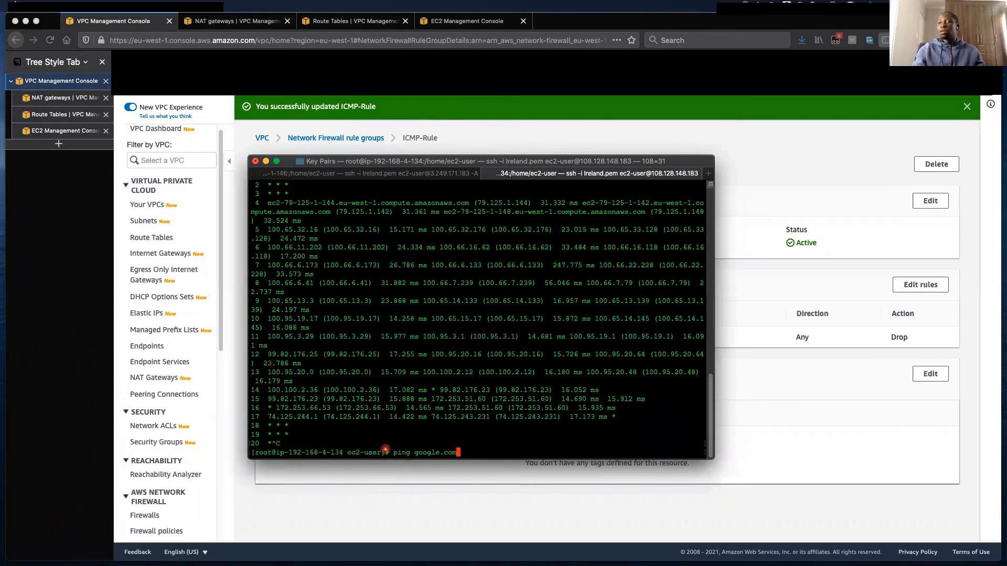
{"action": "key", "text": "Return"}
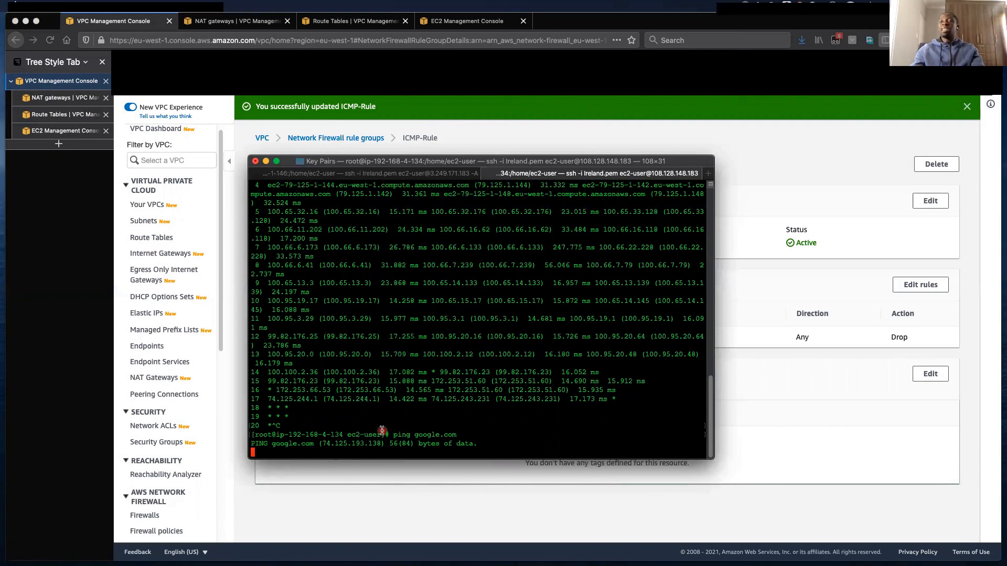
{"action": "key", "text": "ctrl+z"}
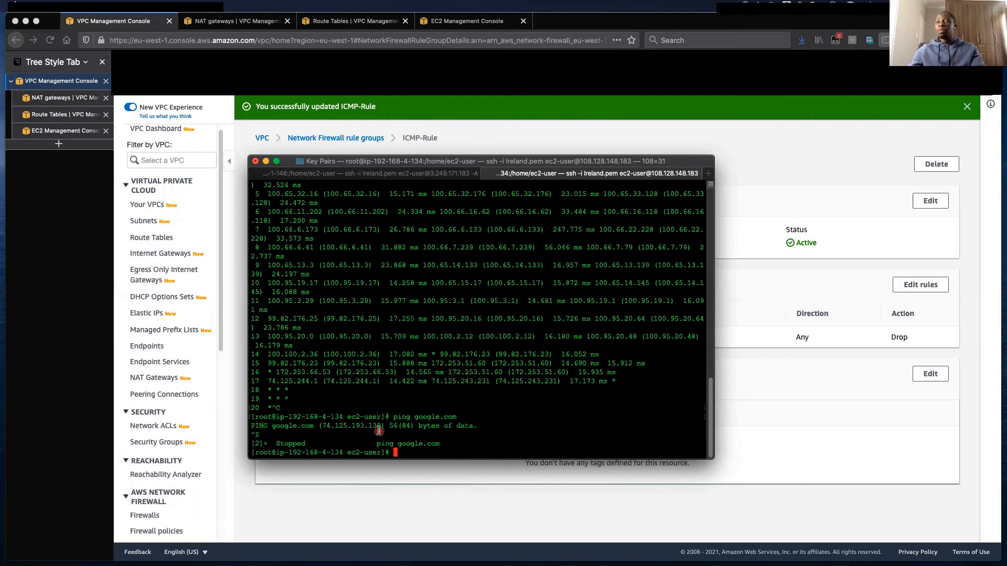
Back in the browser, add an ICMP rule to ICMP-Rule with custom source 192.168.1.179/32, any destination and the Pass action
{"action": "left_click", "coordinate": [769, 297]}
{"action": "left_click", "coordinate": [913, 289]}
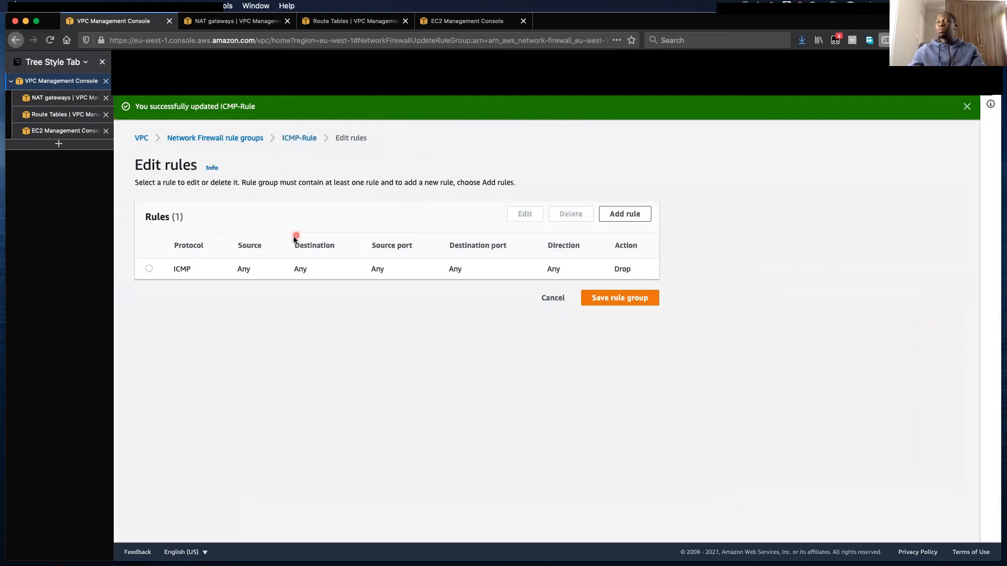
{"action": "left_click", "coordinate": [624, 214]}
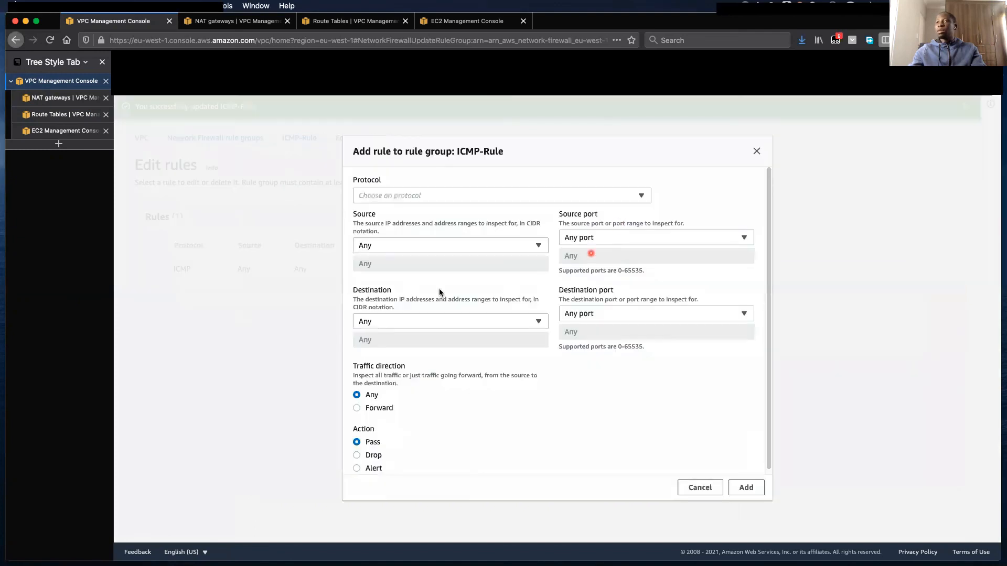
{"action": "left_click", "coordinate": [382, 196]}
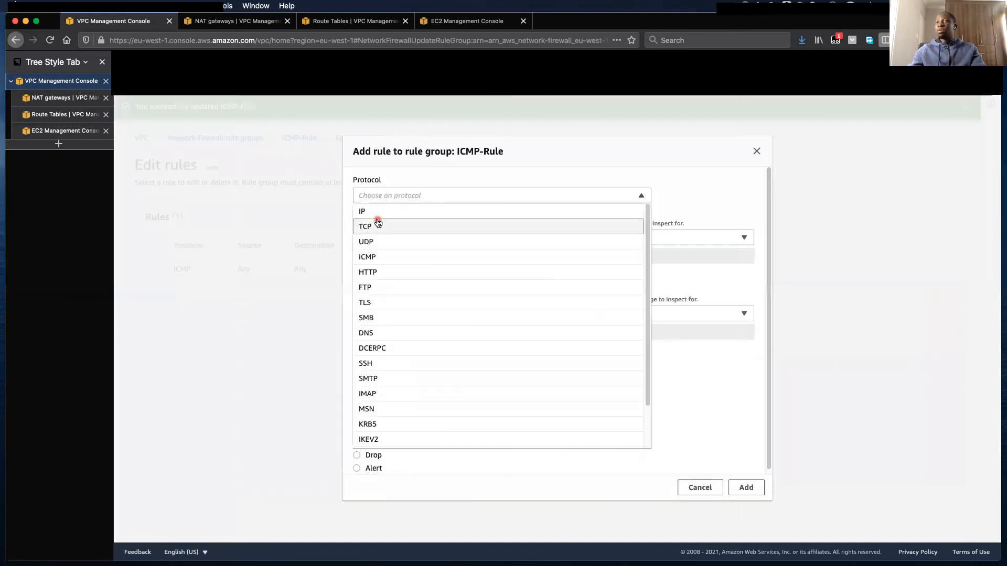
{"action": "left_click", "coordinate": [375, 256]}
{"action": "left_click", "coordinate": [375, 246]}
{"action": "left_click", "coordinate": [382, 261]}
{"action": "left_click", "coordinate": [382, 264]}
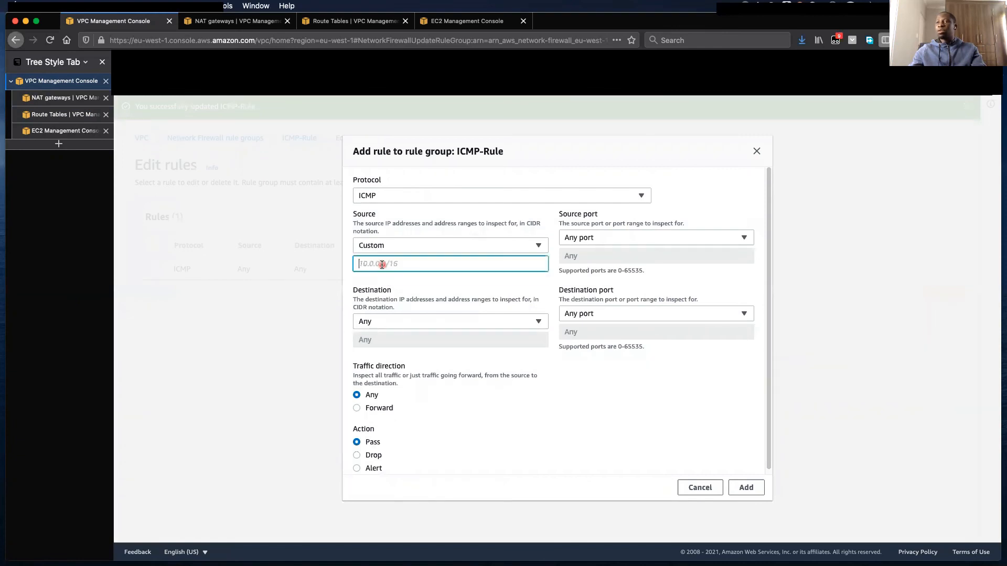
{"action": "type", "text": "192.168.1.179"}
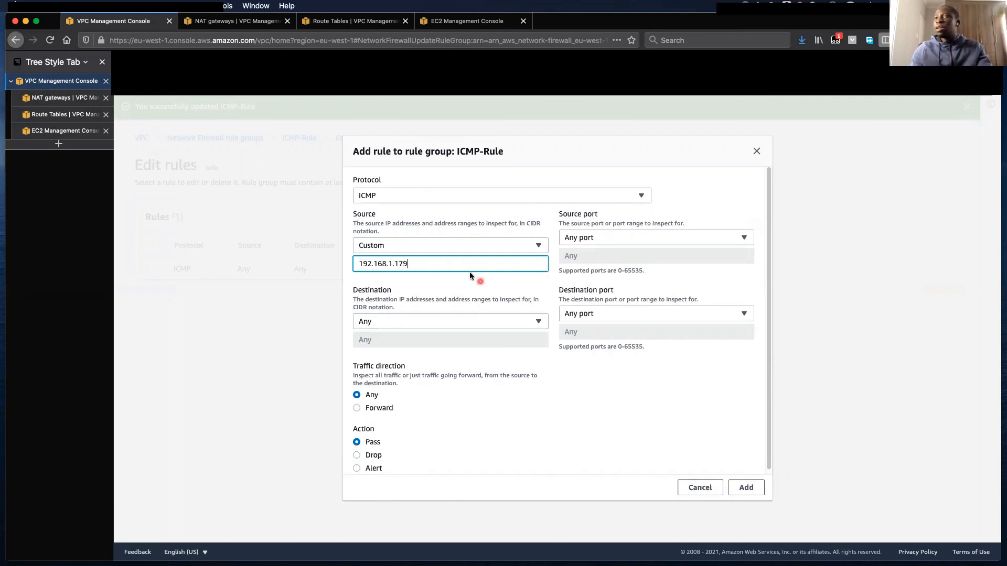
{"action": "type", "text": "/32"}
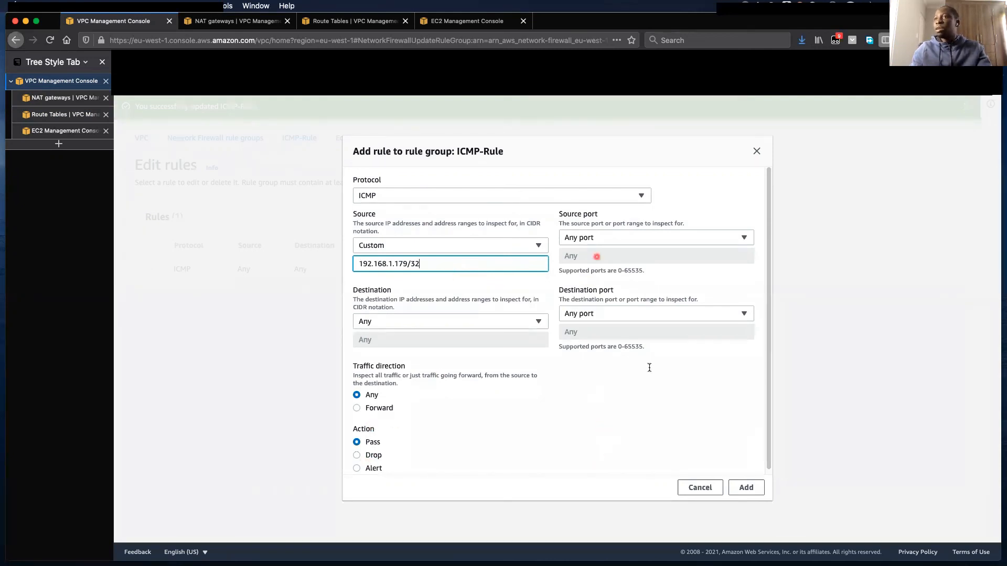
{"action": "left_click", "coordinate": [747, 488]}
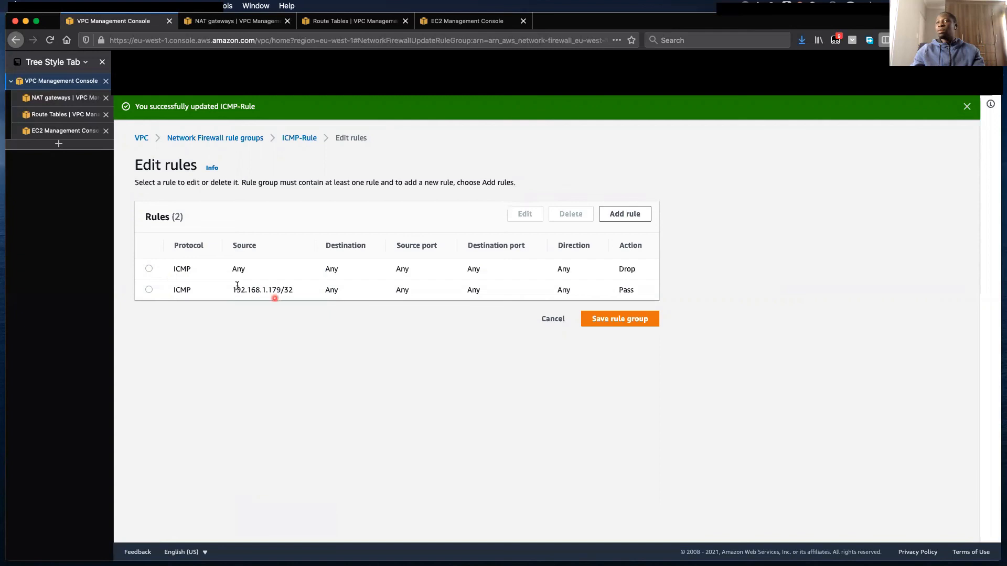
Delete the ICMP drop rule with source Any and save the rule group
{"action": "left_click", "coordinate": [149, 269]}
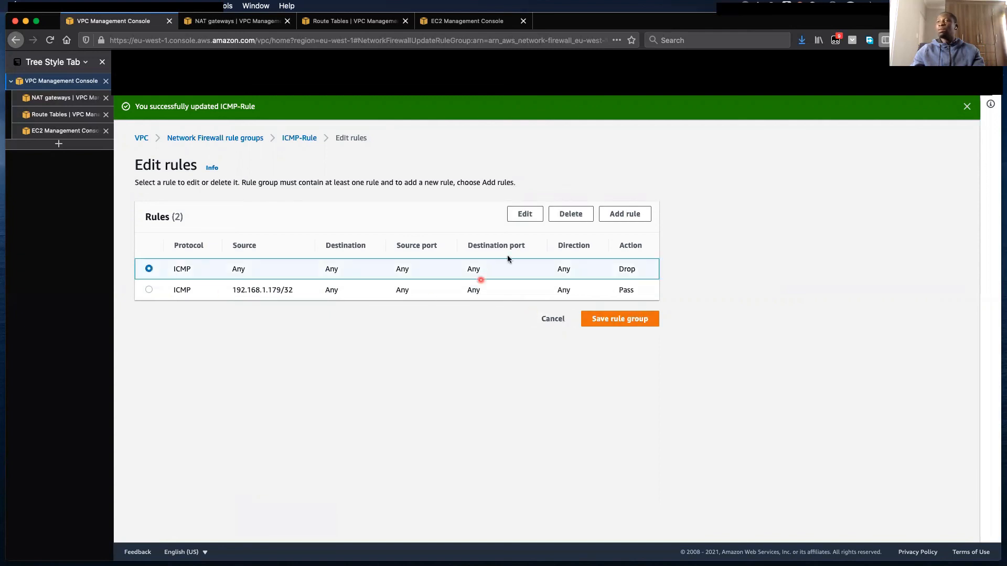
{"action": "left_click", "coordinate": [570, 218]}
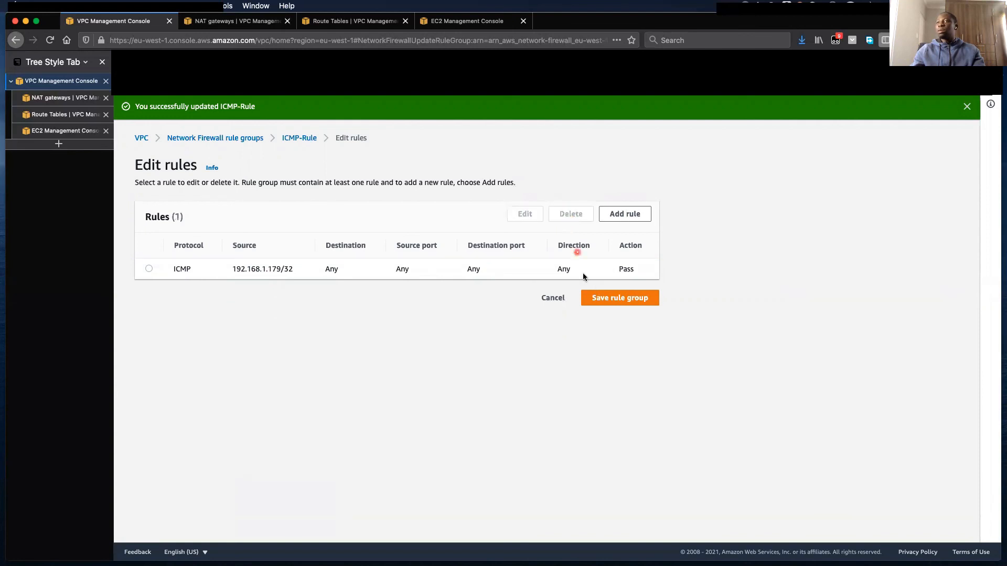
{"action": "left_click", "coordinate": [606, 297]}
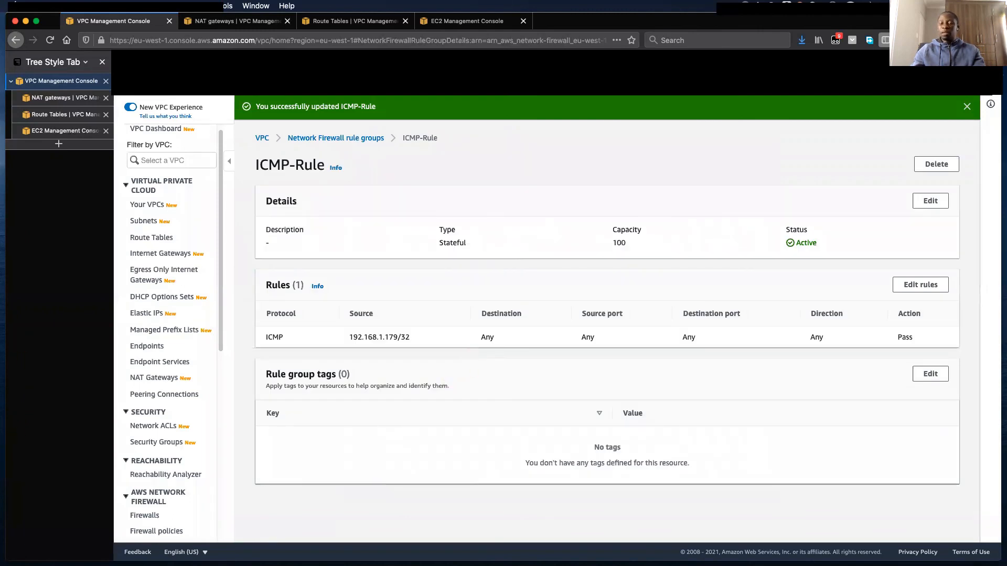
Test the new pass rule by rerunning ping google.com in the terminal, suspend it, and return to the browser
{"action": "key", "text": "super+Tab"}
{"action": "left_click", "coordinate": [322, 418]}
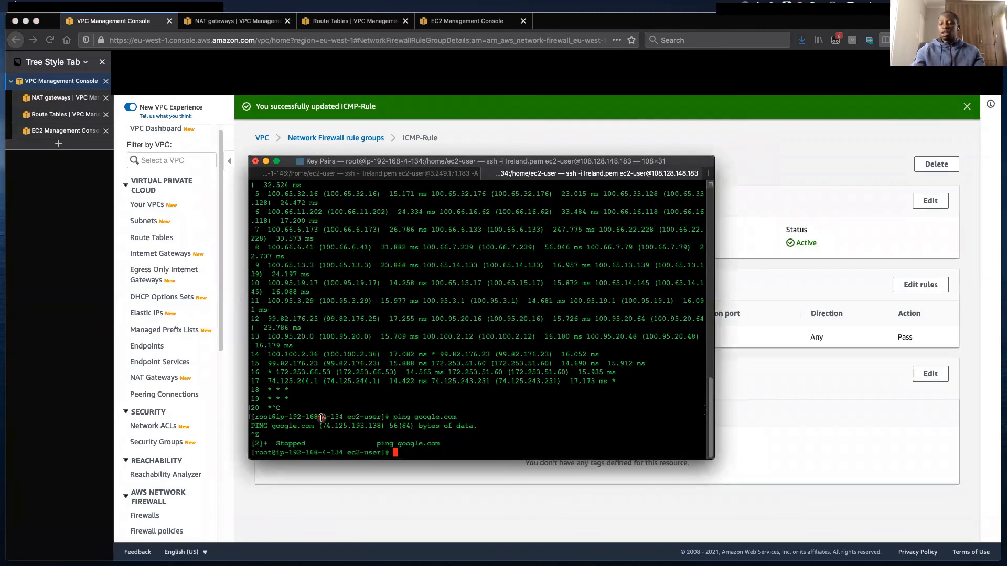
{"action": "key", "text": "Return"}
{"action": "key", "text": "Return"}
{"action": "key", "text": "Up"}
{"action": "key", "text": "Return"}
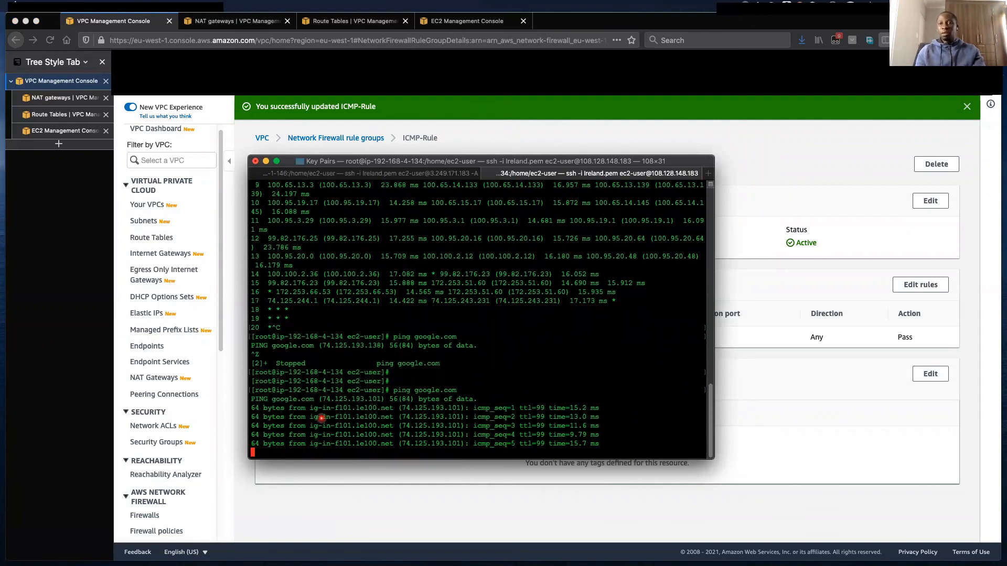
{"action": "key", "text": "ctrl+z"}
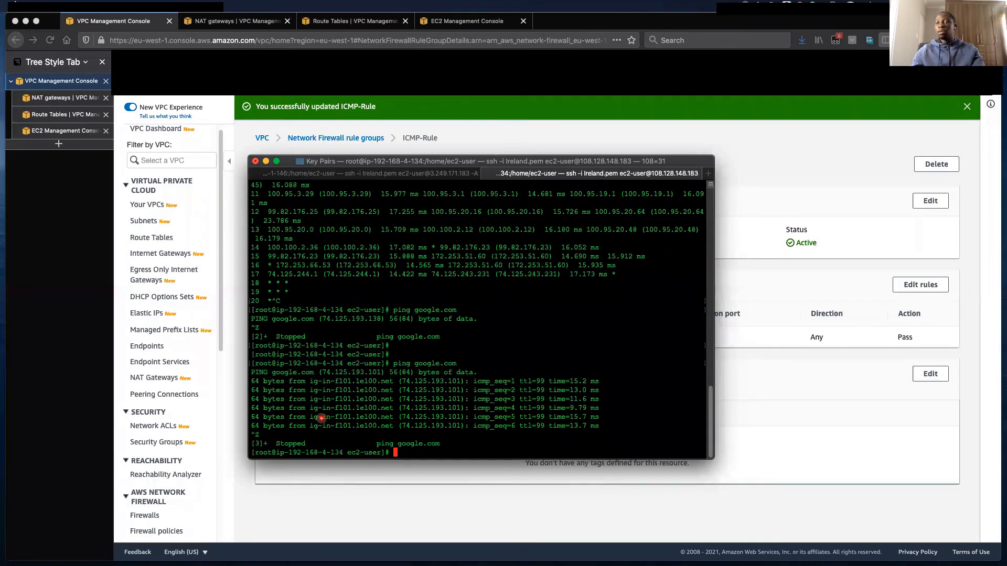
{"action": "key", "text": "super+Tab"}
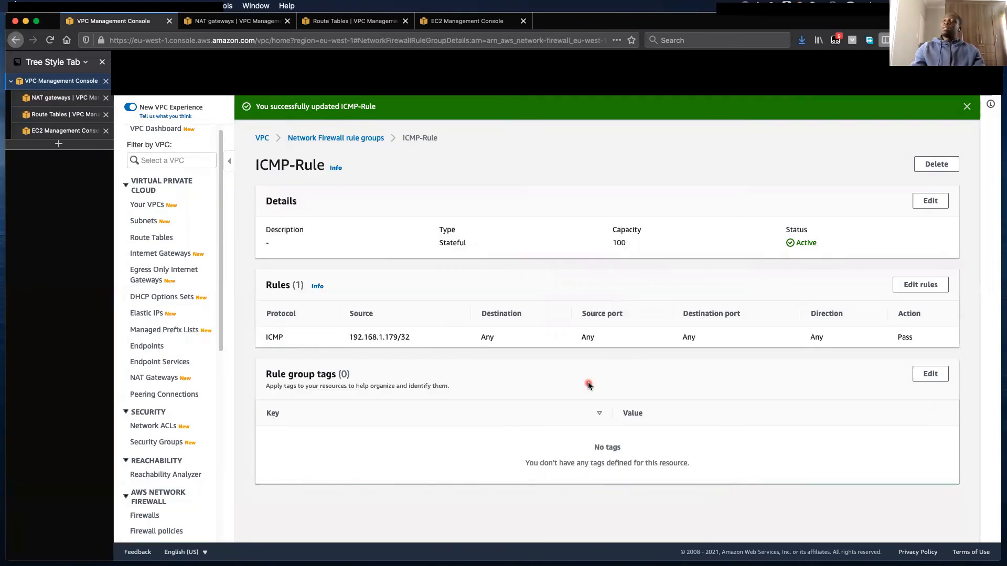